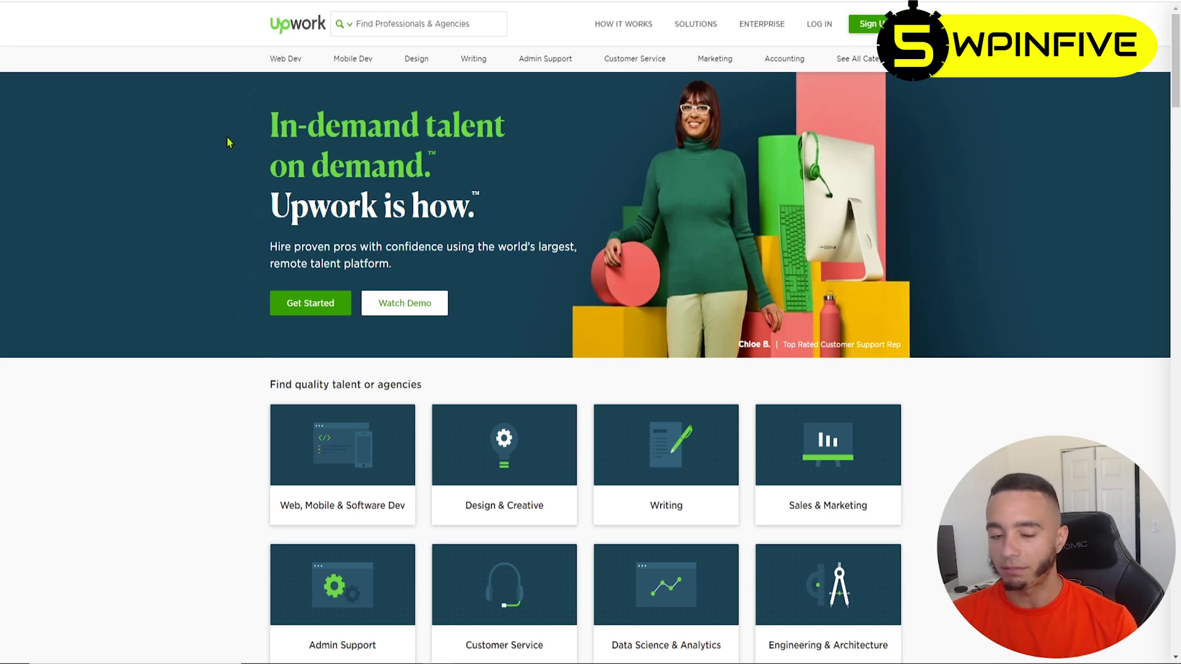
Create a template named 'Main' applied to Catch All, publish it, and open it in Oxygen.
{"action": "scroll", "coordinate": [228, 140], "scroll_direction": "down", "scroll_amount": 6}
{"action": "scroll", "coordinate": [228, 148], "scroll_direction": "up", "scroll_amount": 6}
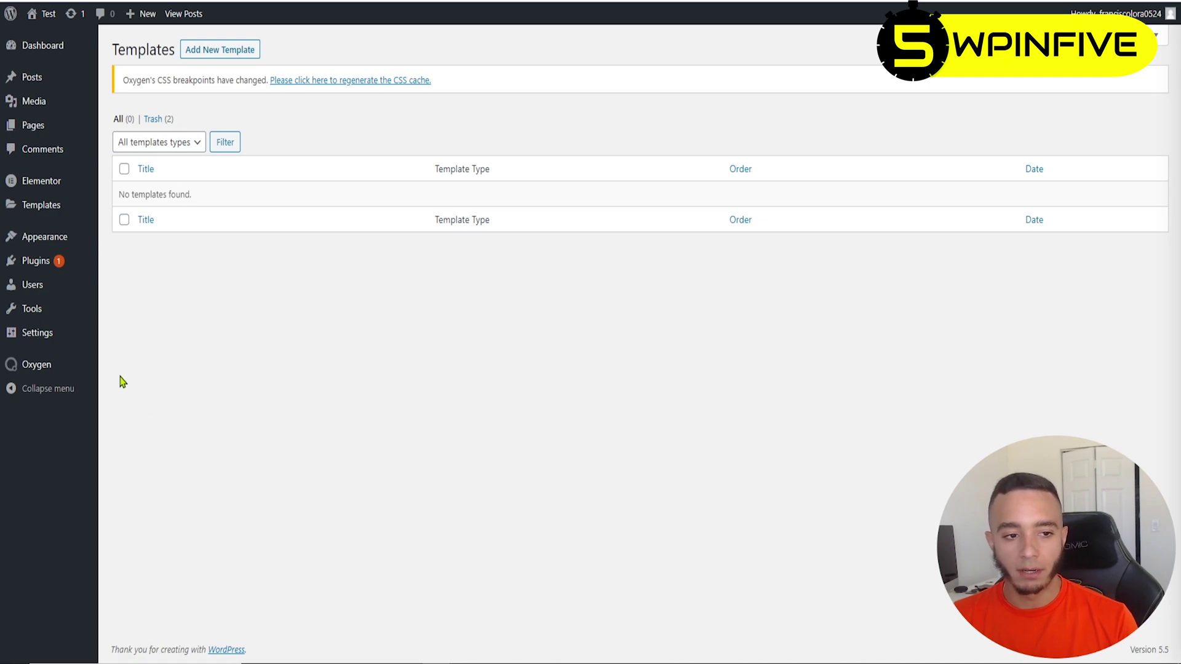
{"action": "mouse_move", "coordinate": [67, 370]}
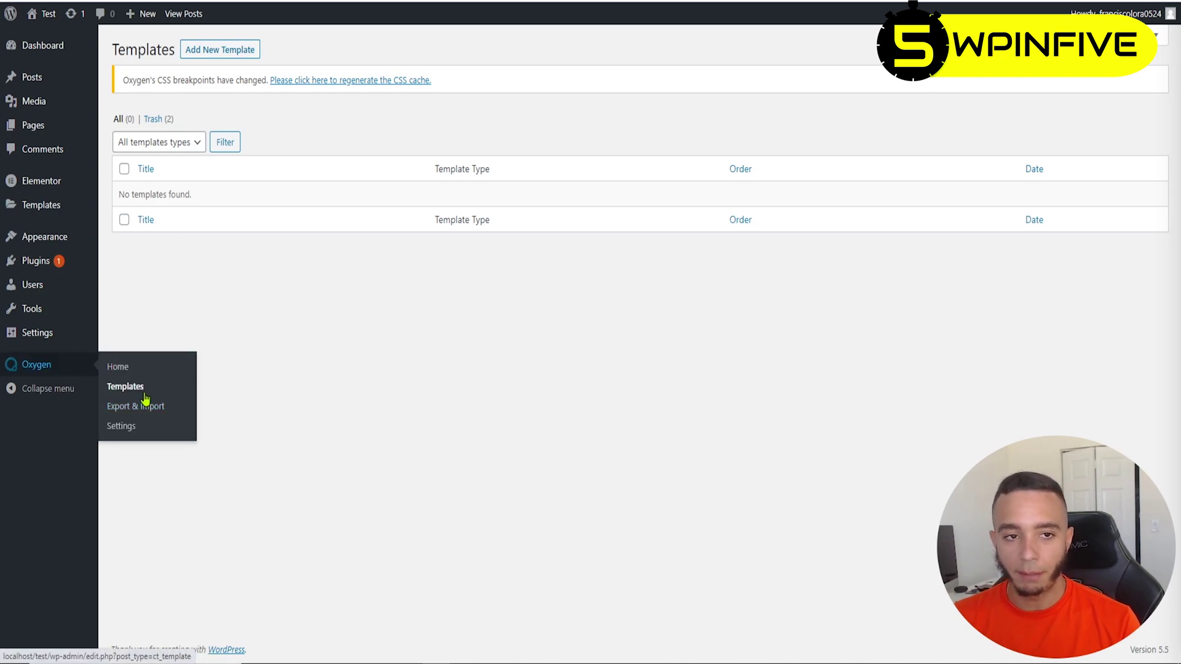
{"action": "left_click", "coordinate": [219, 52]}
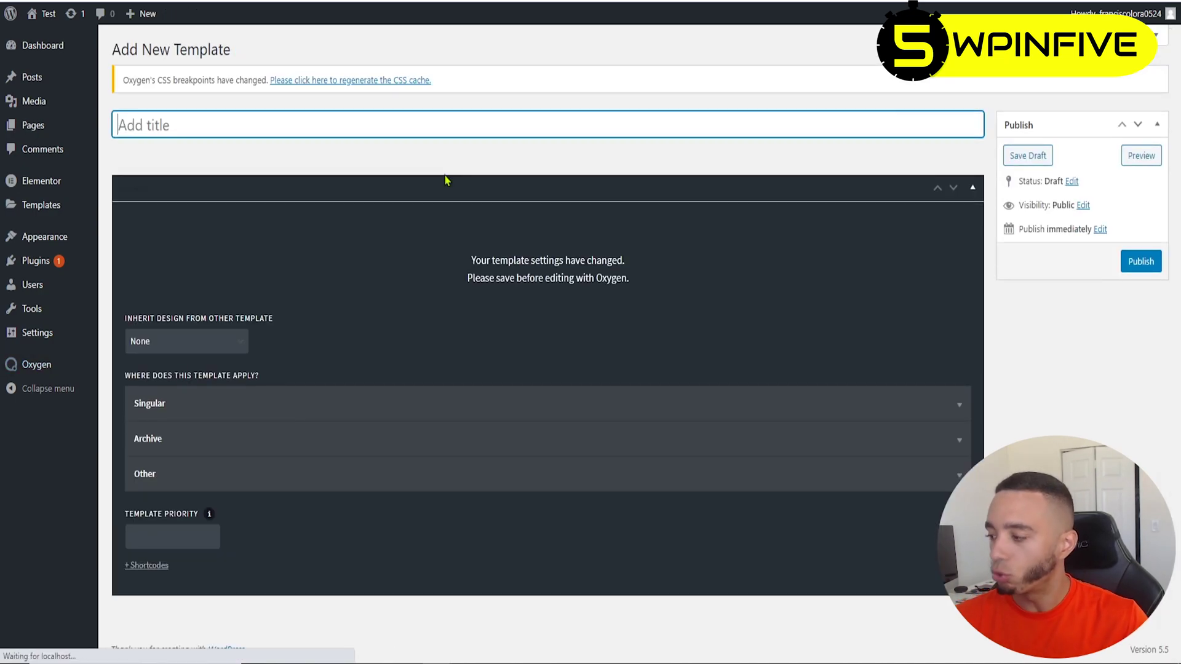
{"action": "type", "text": "Main"}
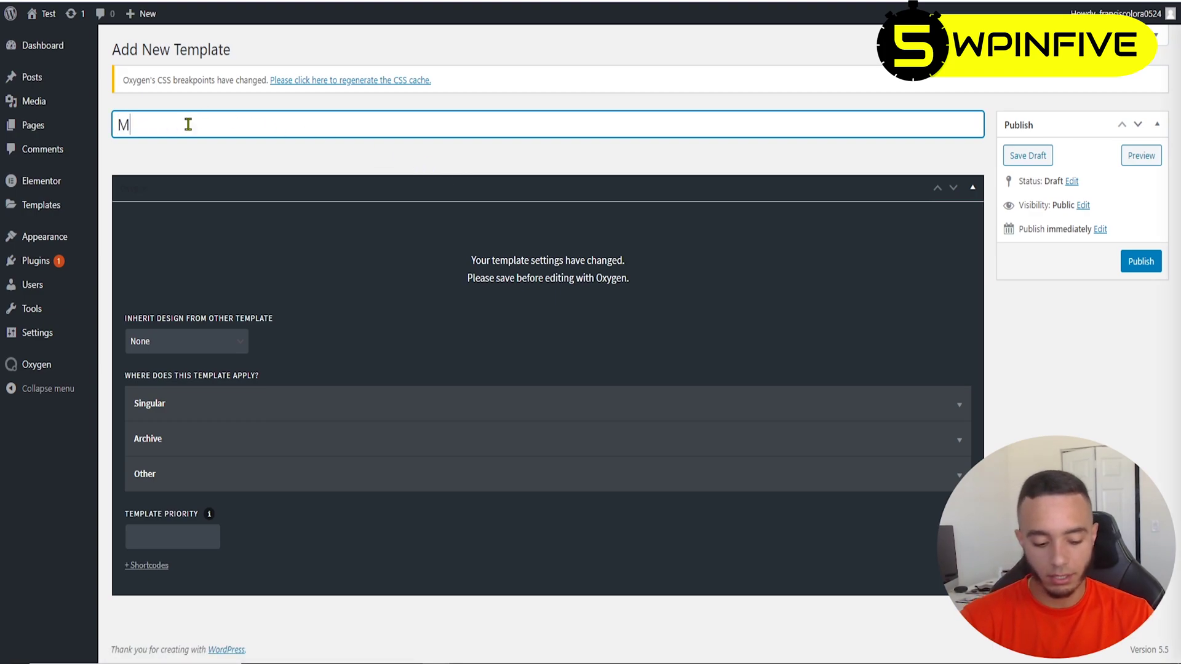
{"action": "left_click", "coordinate": [959, 476]}
{"action": "left_click", "coordinate": [973, 187]}
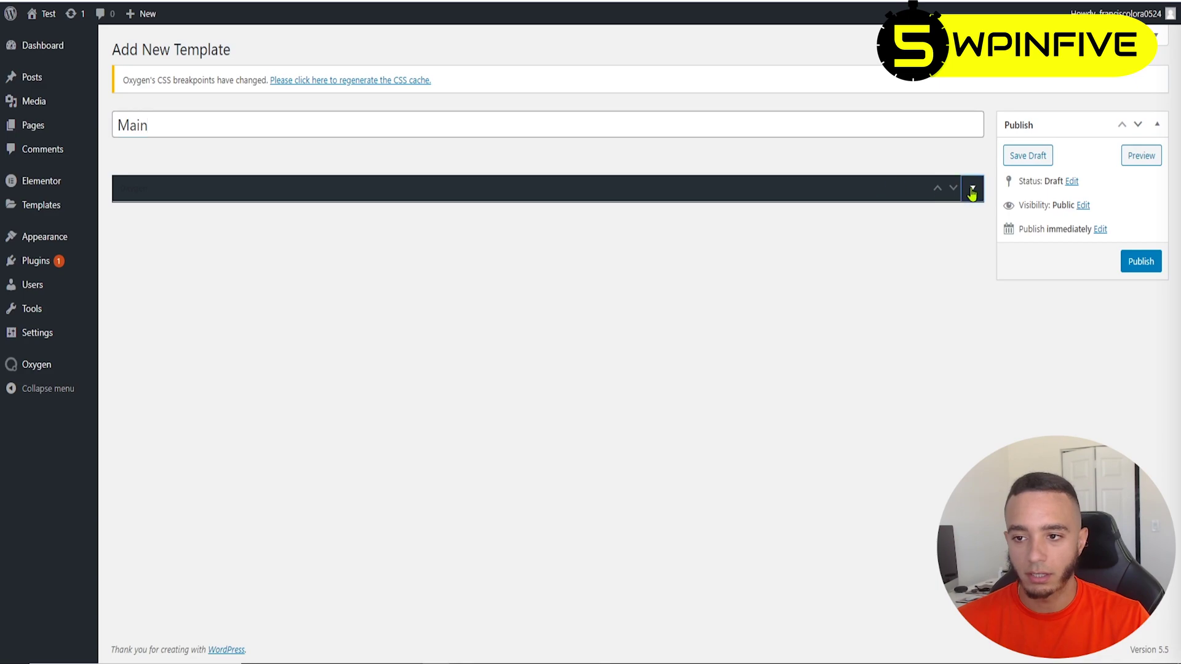
{"action": "left_click", "coordinate": [177, 621]}
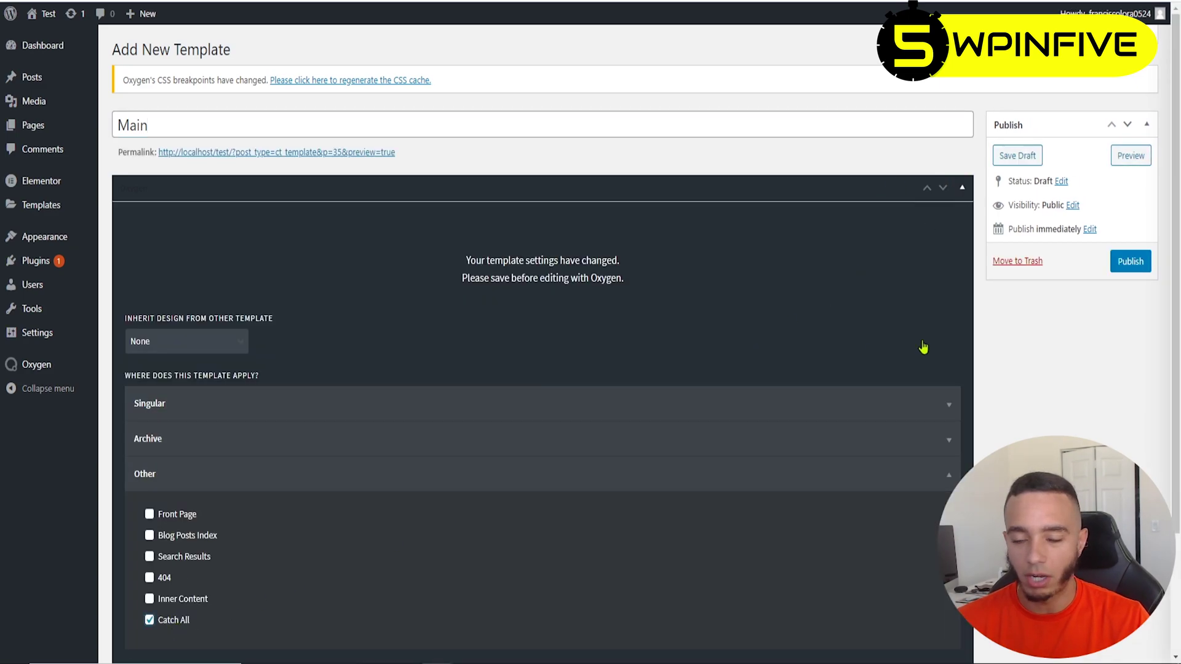
{"action": "left_click", "coordinate": [1123, 268]}
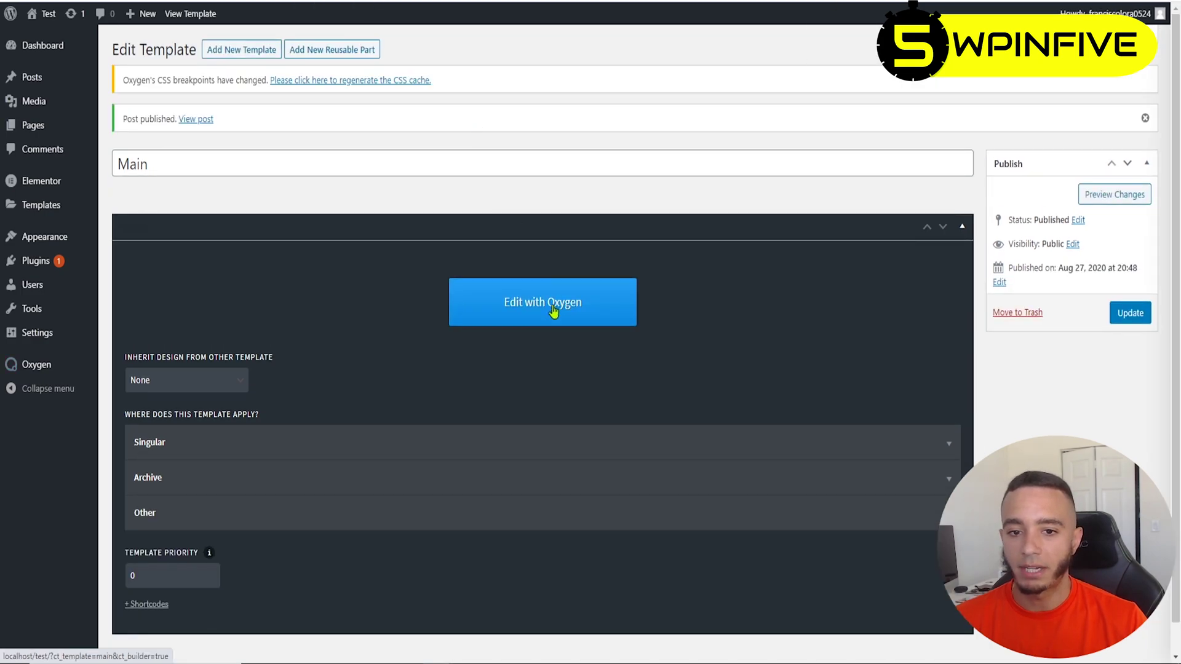
{"action": "left_click", "coordinate": [541, 317]}
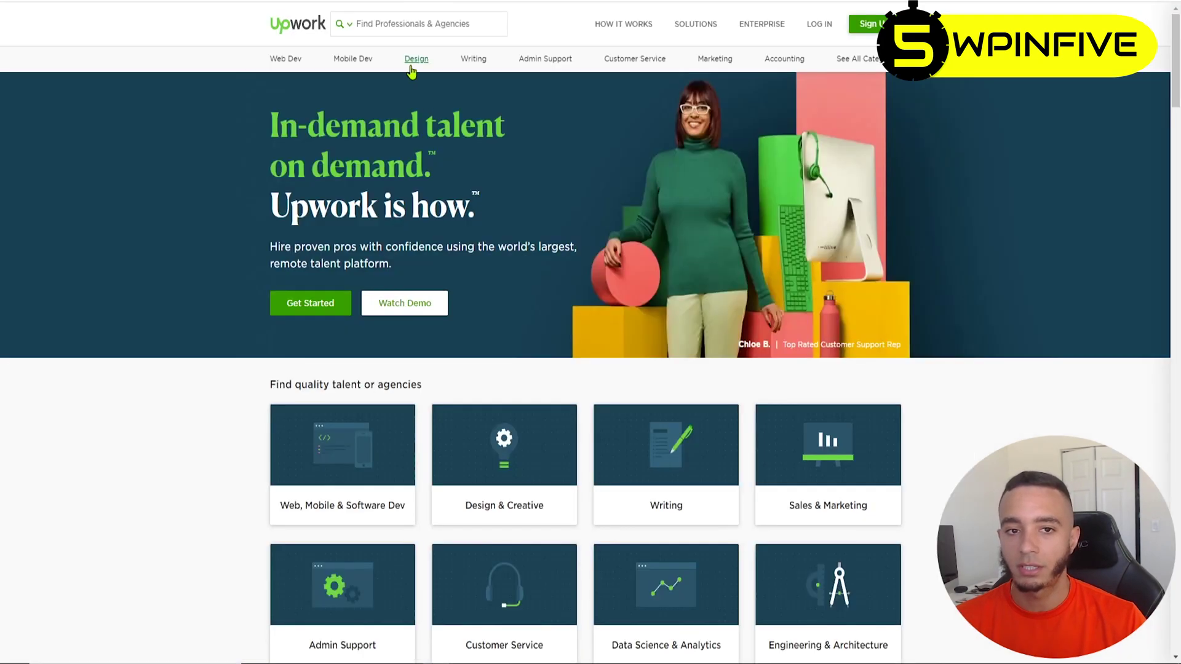
Open DevTools on the Upwork homepage and pick the site's top navigation header.
{"action": "right_click", "coordinate": [112, 23]}
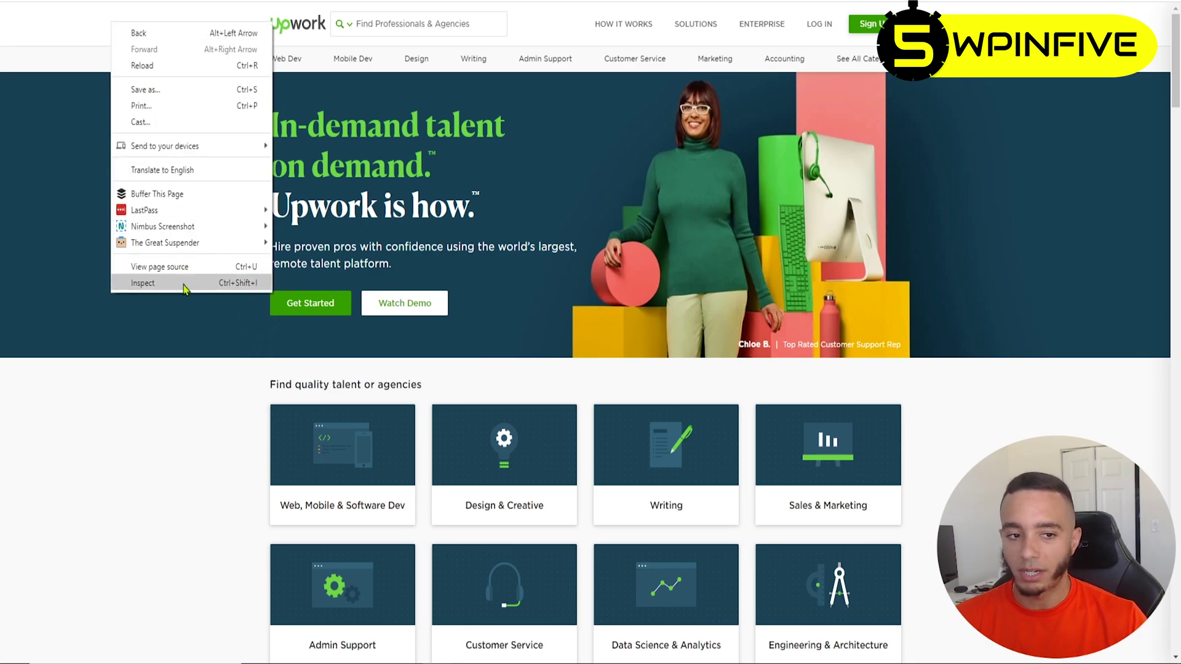
{"action": "left_click", "coordinate": [183, 285]}
{"action": "left_click", "coordinate": [11, 461]}
{"action": "left_click", "coordinate": [87, 26]}
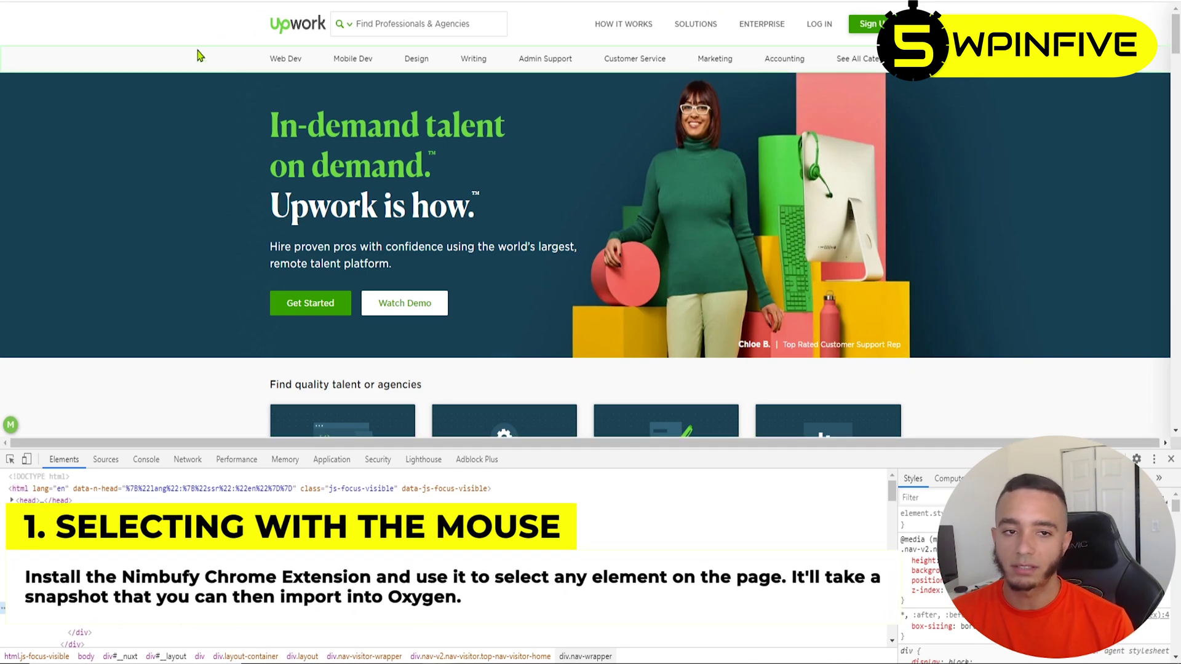
{"action": "left_click", "coordinate": [164, 38]}
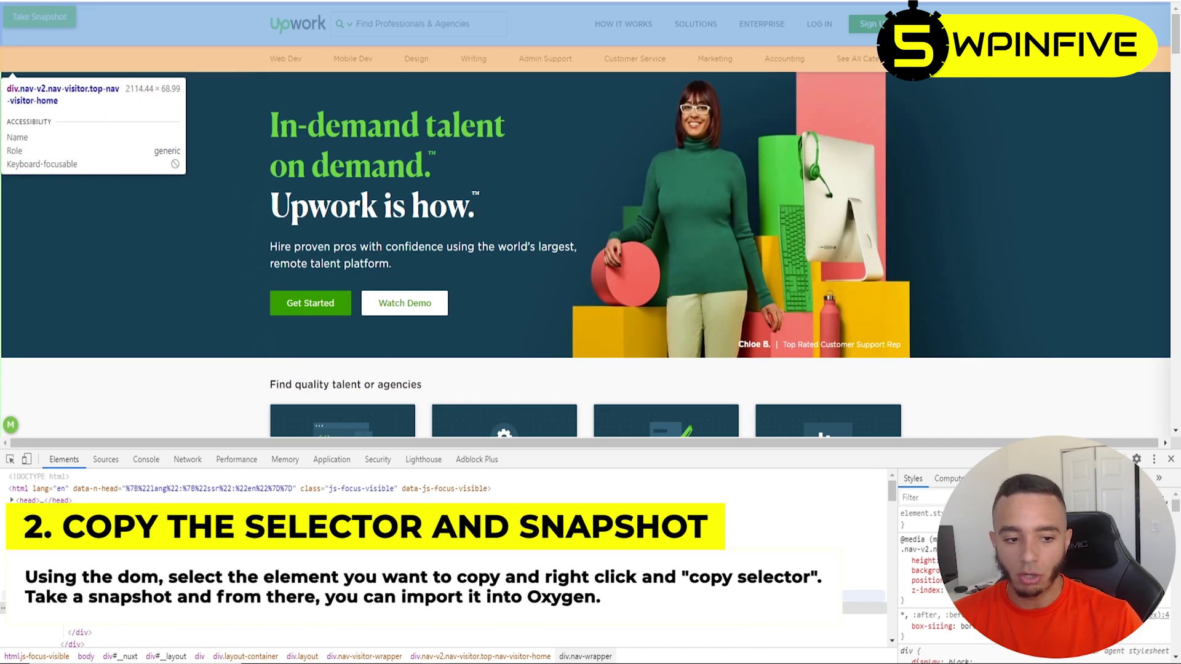
Select the nav-visitor-wrapper node in DevTools and copy its CSS selector.
{"action": "left_click", "coordinate": [15, 458]}
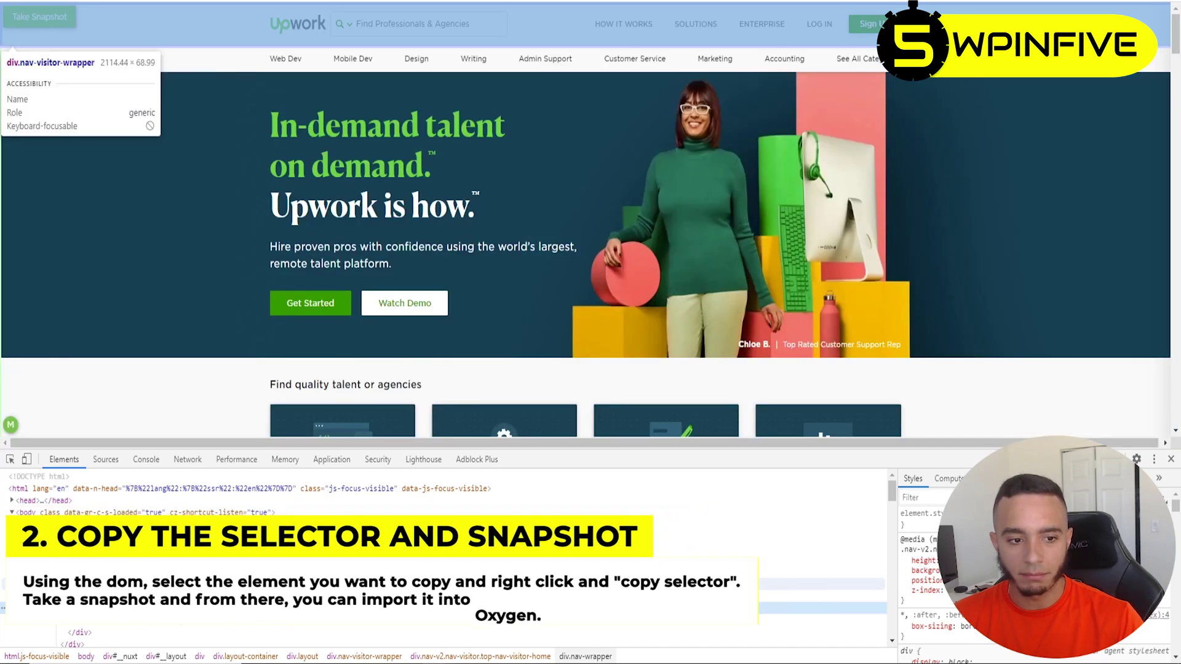
{"action": "left_click", "coordinate": [118, 598]}
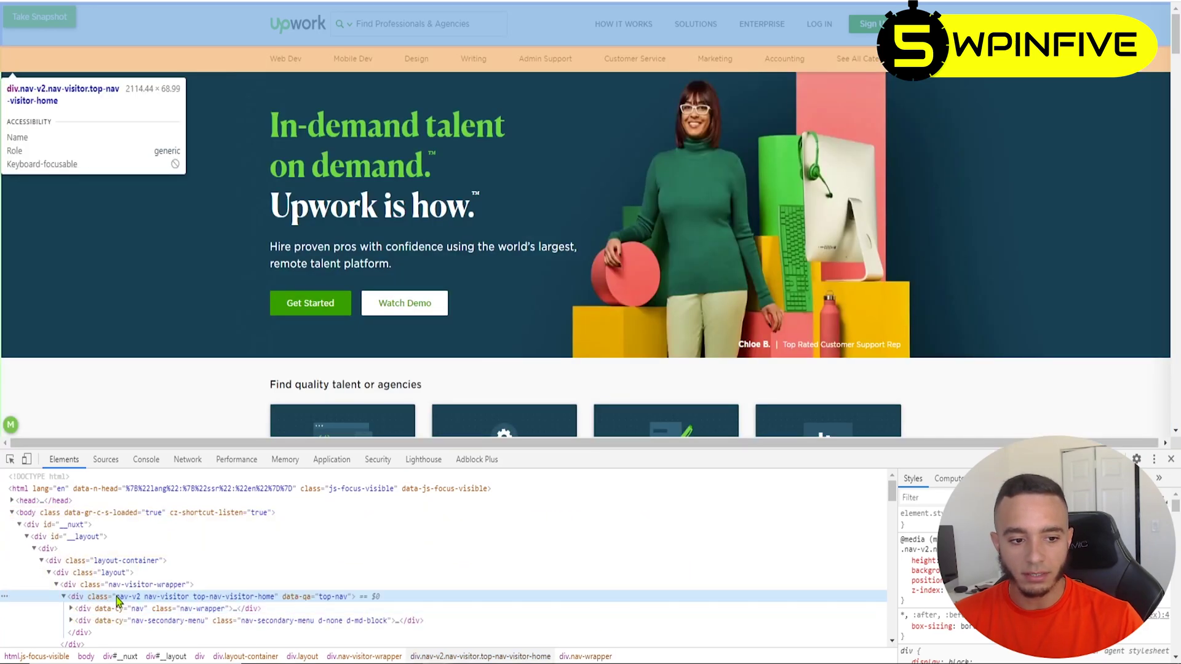
{"action": "left_click", "coordinate": [64, 596]}
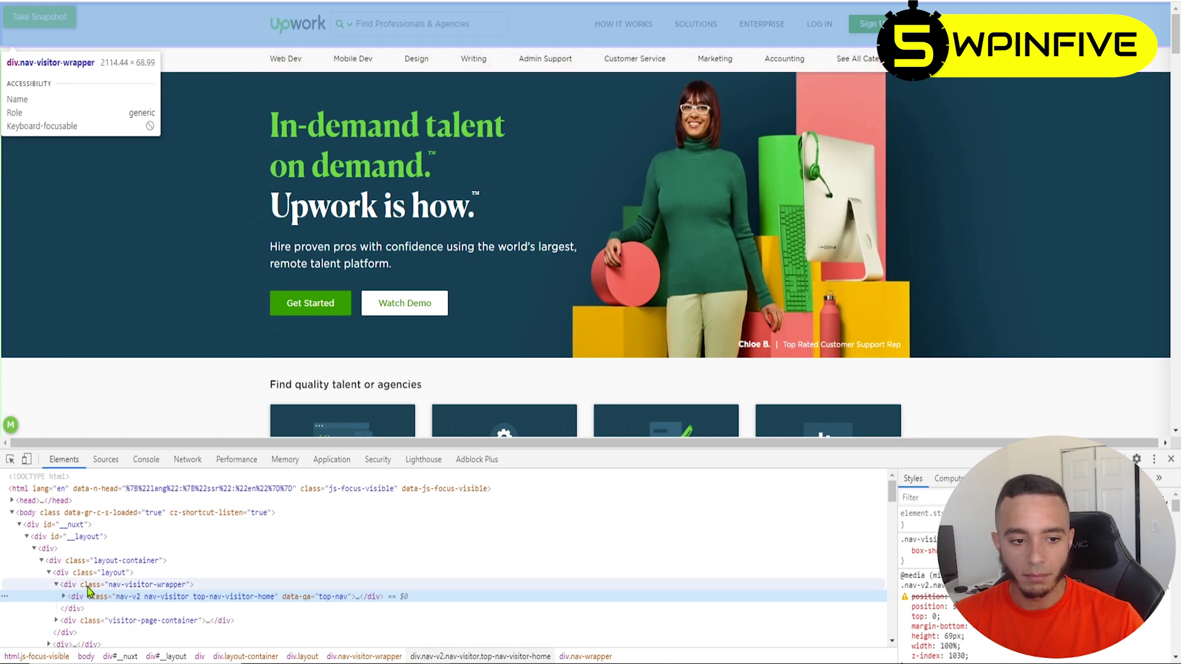
{"action": "left_click", "coordinate": [86, 587]}
{"action": "right_click", "coordinate": [88, 590]}
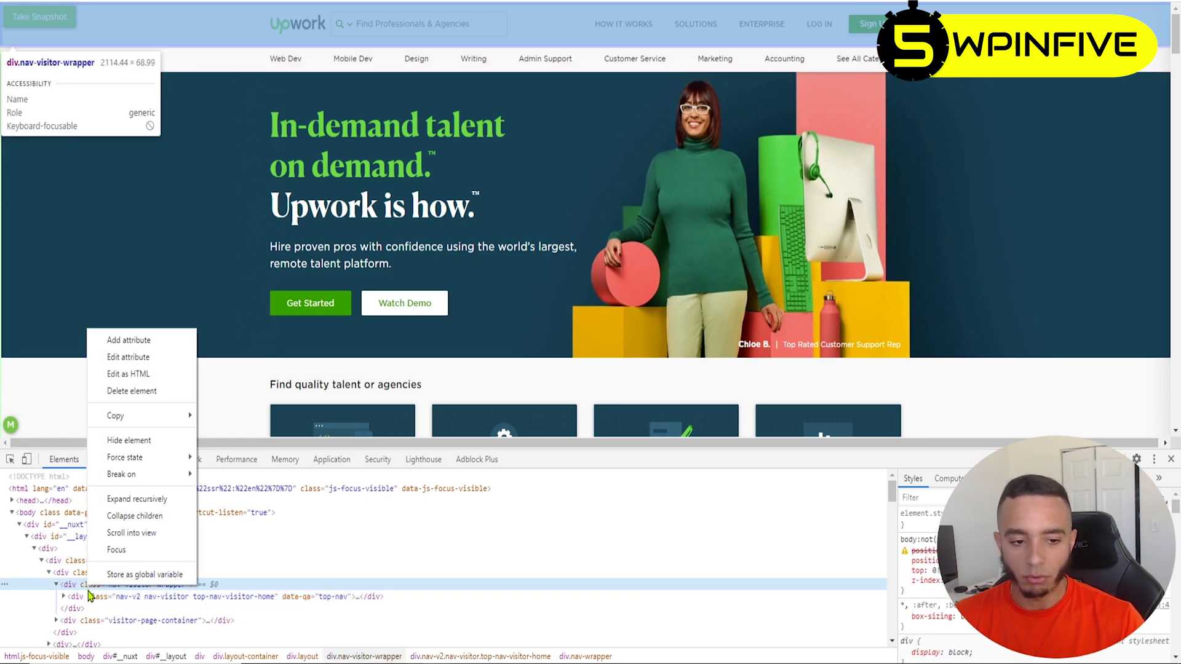
{"action": "mouse_move", "coordinate": [150, 418]}
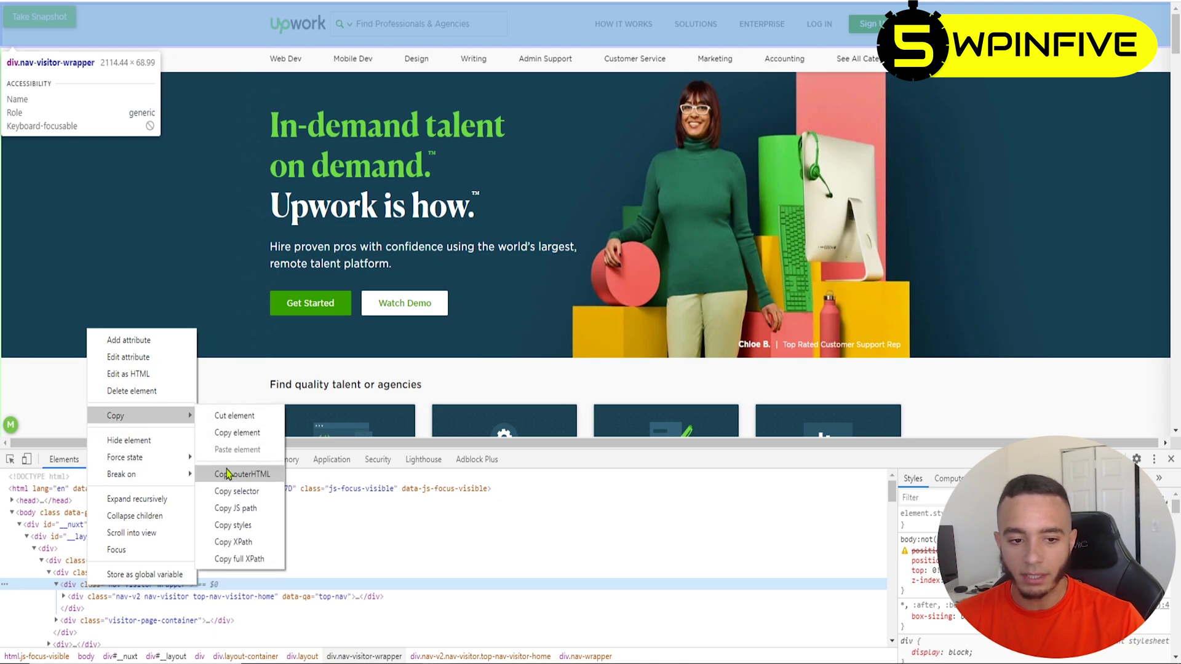
{"action": "left_click", "coordinate": [229, 492]}
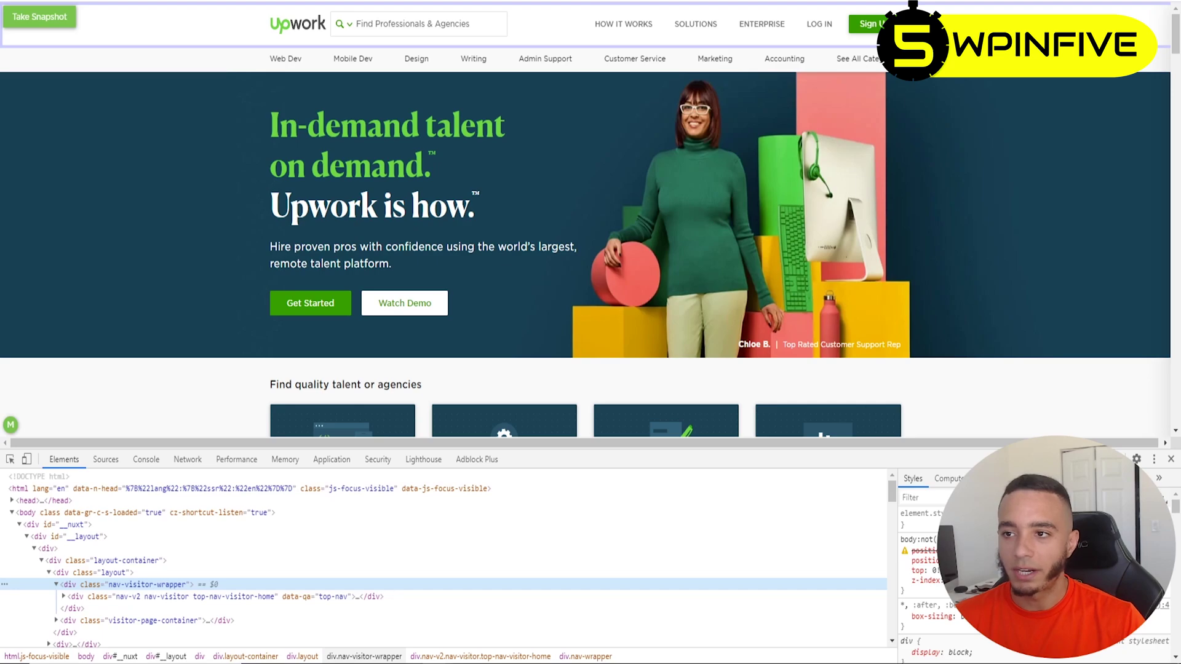
Paste the selector into the snapshot extension and take a snapshot of the header.
{"action": "left_click", "coordinate": [11, 427]}
{"action": "key", "text": "ctrl+v"}
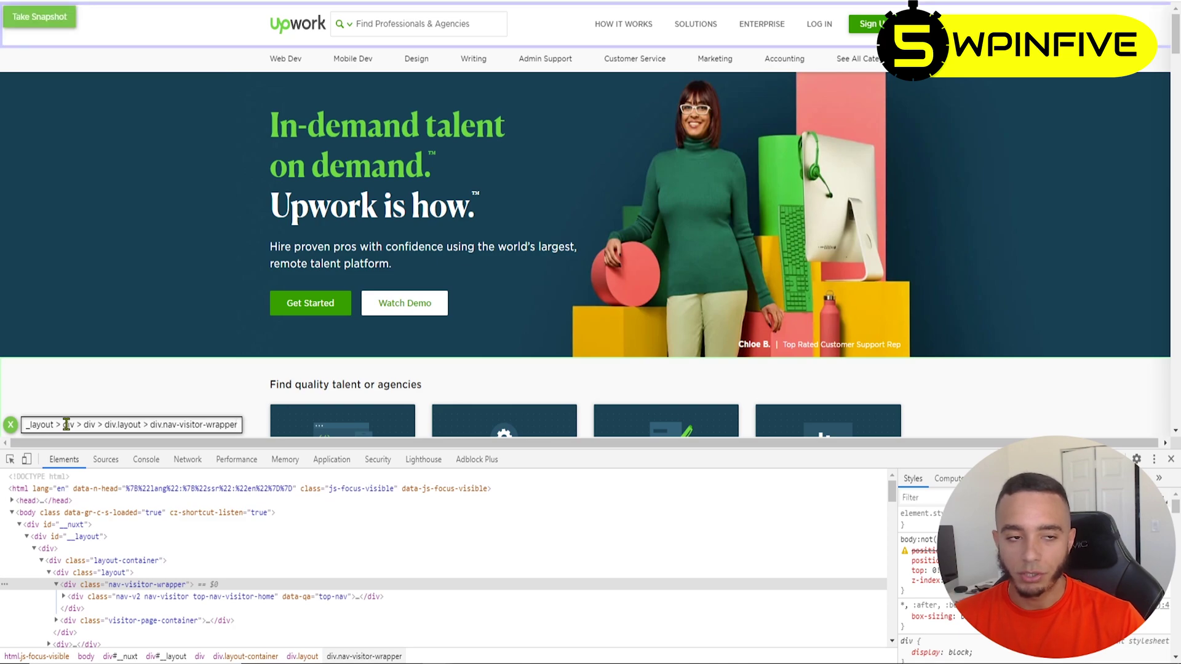
{"action": "left_click", "coordinate": [41, 27]}
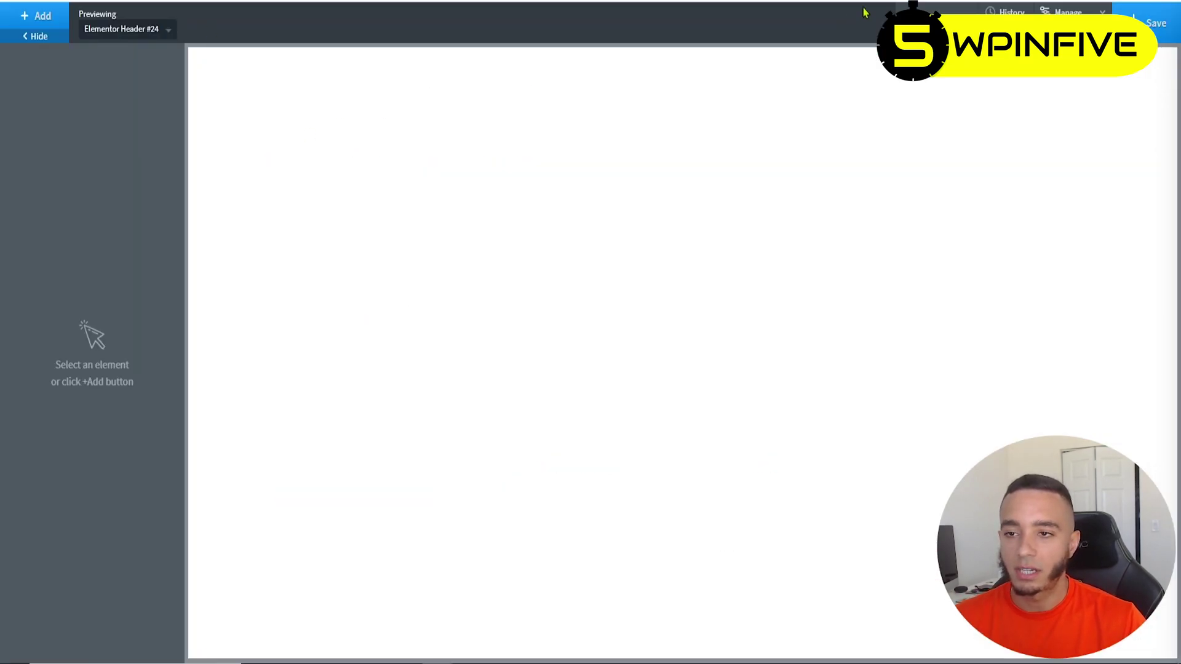
Import the Upwork header snapshot into Oxygen as a Div, then select Body.
{"action": "left_click", "coordinate": [902, 8]}
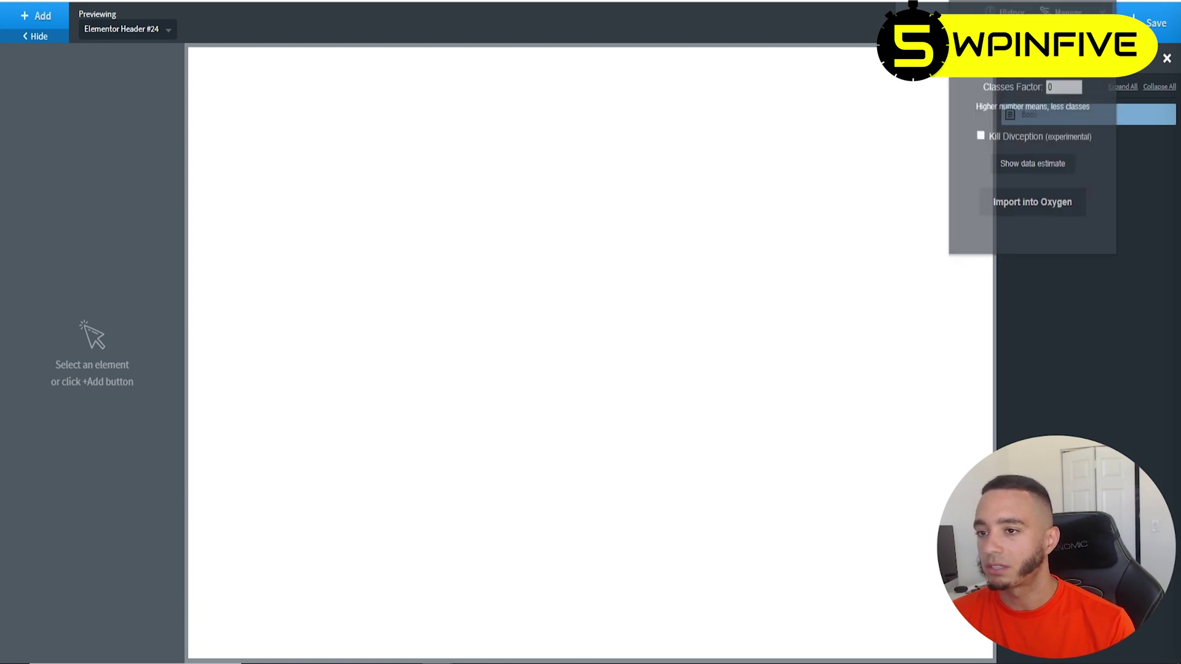
{"action": "left_click", "coordinate": [1031, 208]}
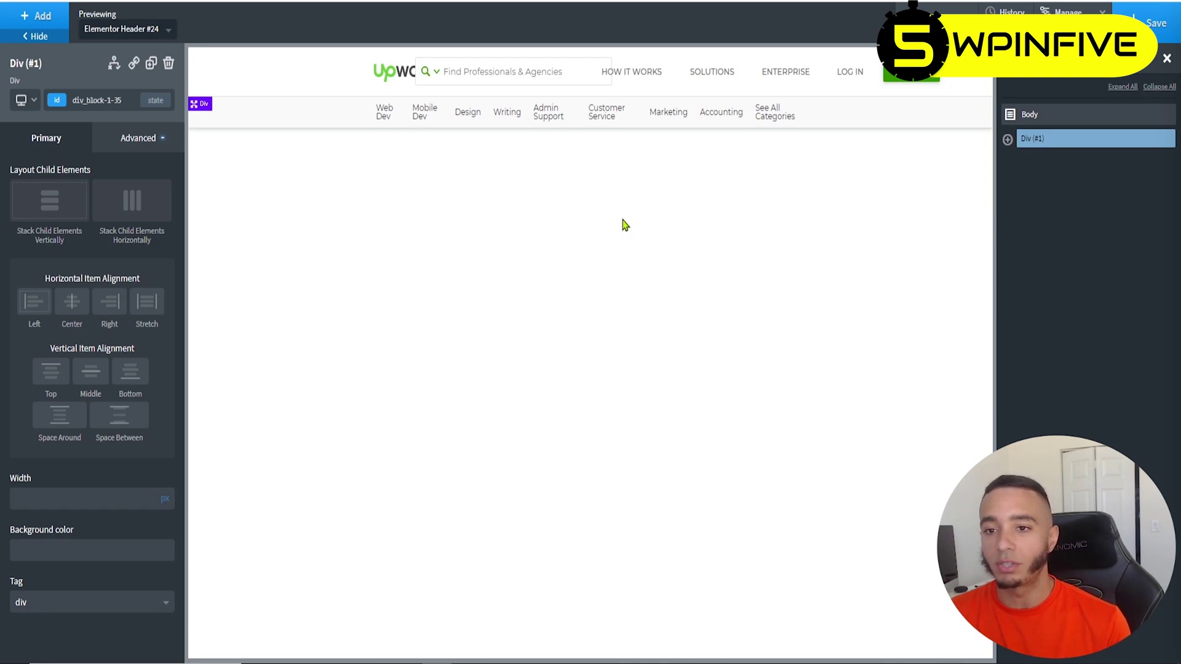
{"action": "left_click", "coordinate": [1036, 123]}
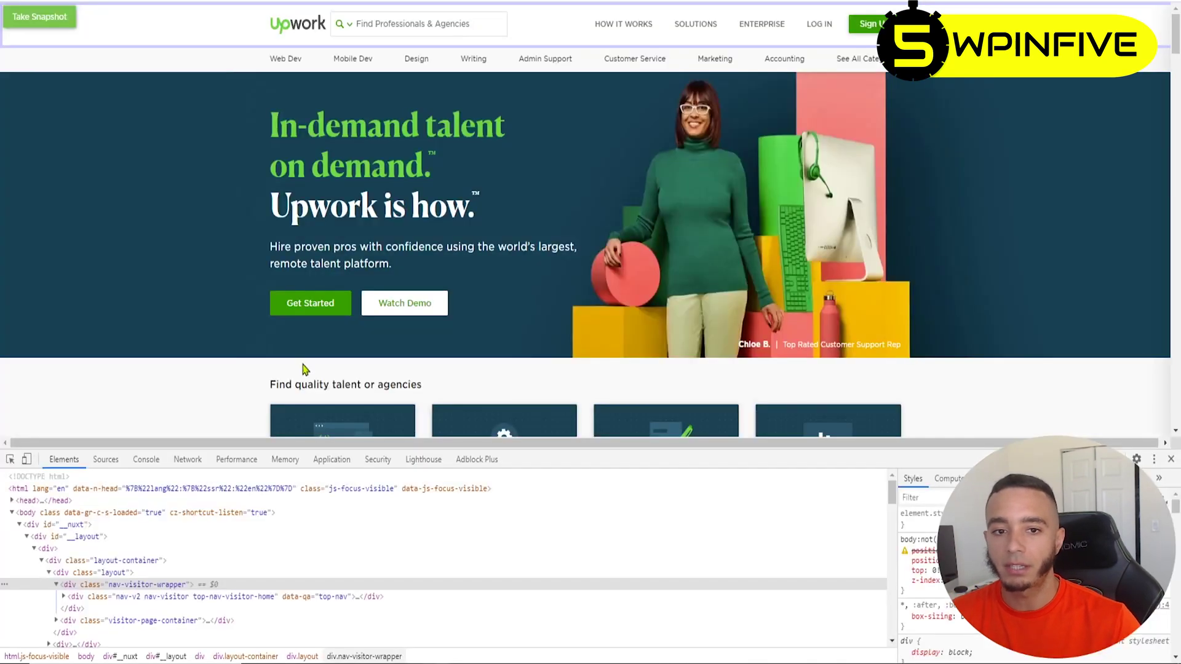
Pick the Upwork footer's wrapper div in DevTools and copy its CSS selector.
{"action": "scroll", "coordinate": [200, 344], "scroll_direction": "down", "scroll_amount": 15}
{"action": "scroll", "coordinate": [177, 366], "scroll_direction": "down", "scroll_amount": 15}
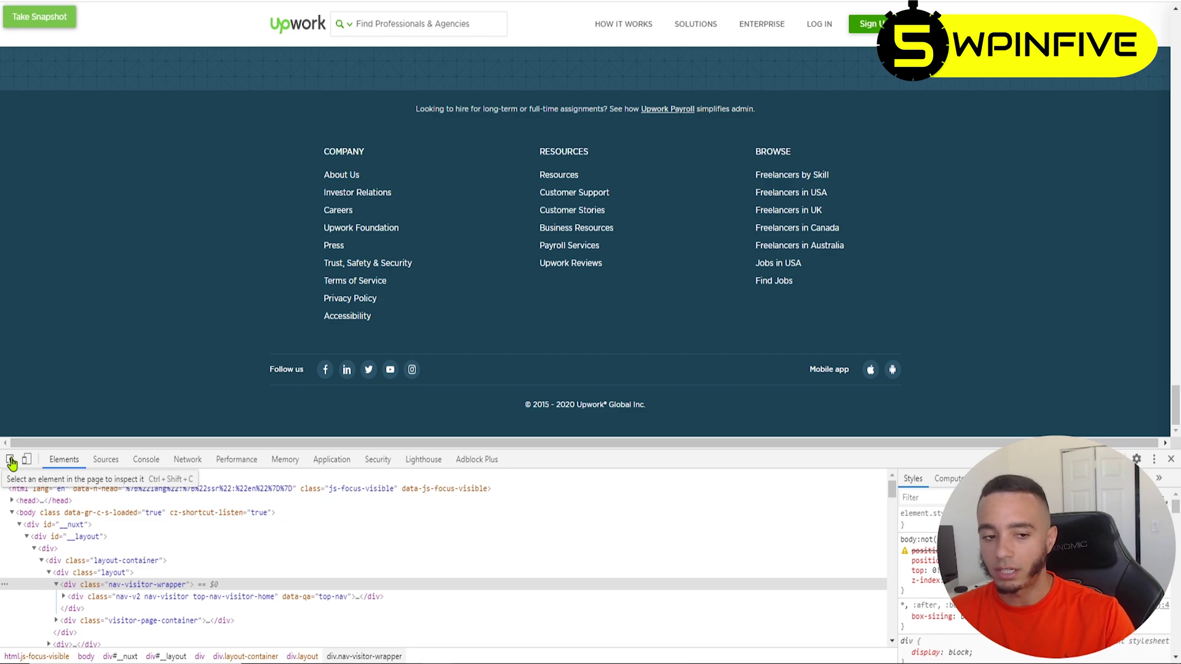
{"action": "left_click", "coordinate": [11, 463]}
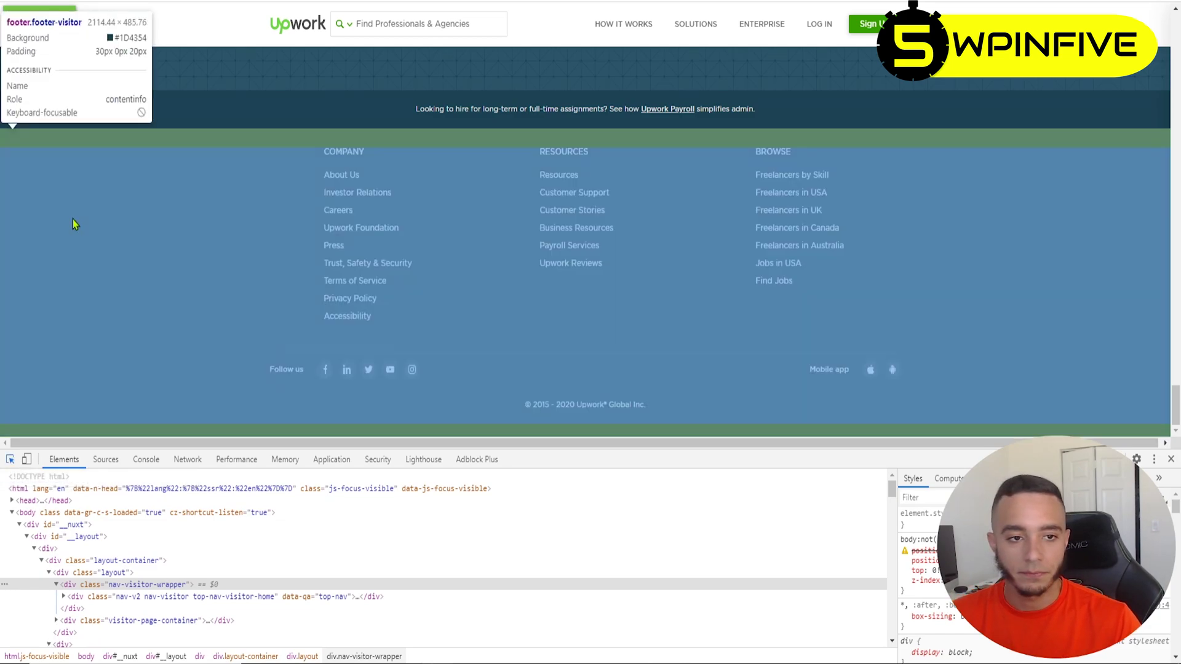
{"action": "left_click", "coordinate": [73, 219]}
{"action": "right_click", "coordinate": [83, 546]}
{"action": "mouse_move", "coordinate": [135, 377]}
{"action": "left_click", "coordinate": [231, 452]}
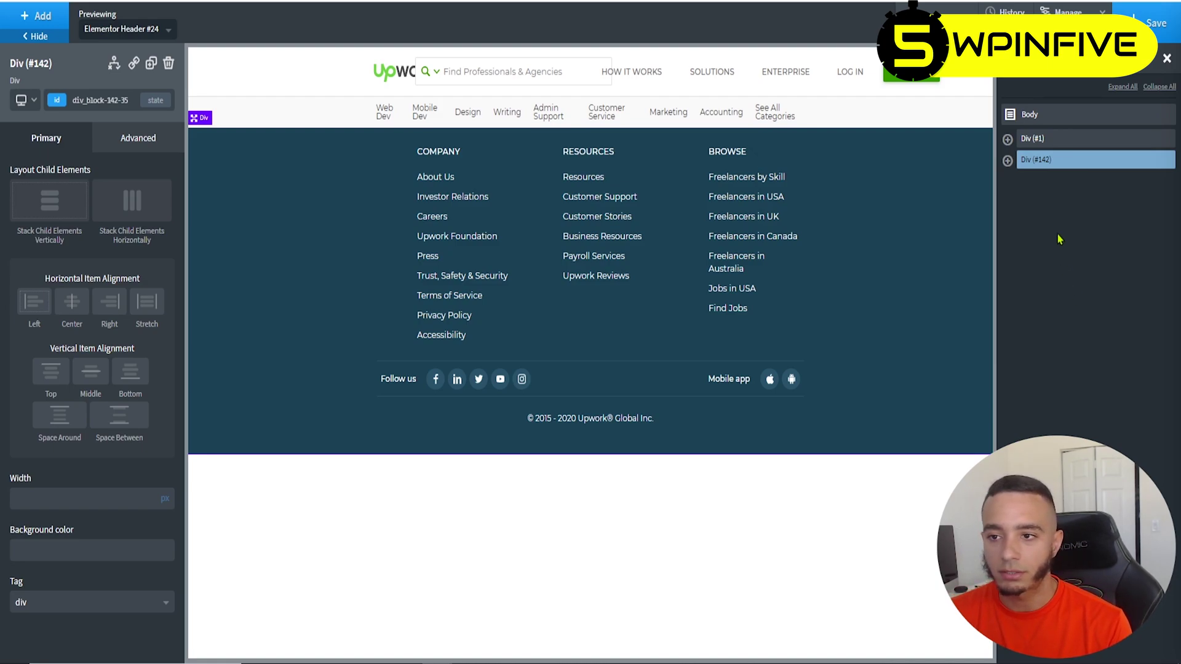
Add an Inner Content element above footer Div #142, save the Main template, and exit.
{"action": "left_click", "coordinate": [1028, 114]}
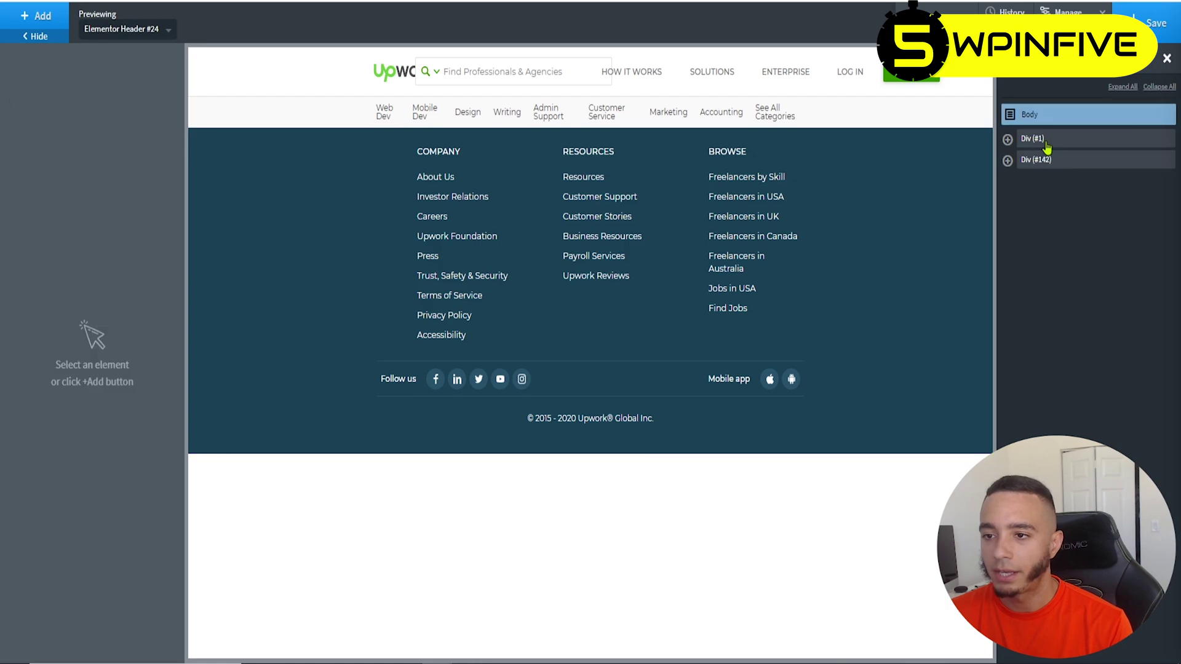
{"action": "left_click", "coordinate": [37, 38]}
{"action": "type", "text": "inn"}
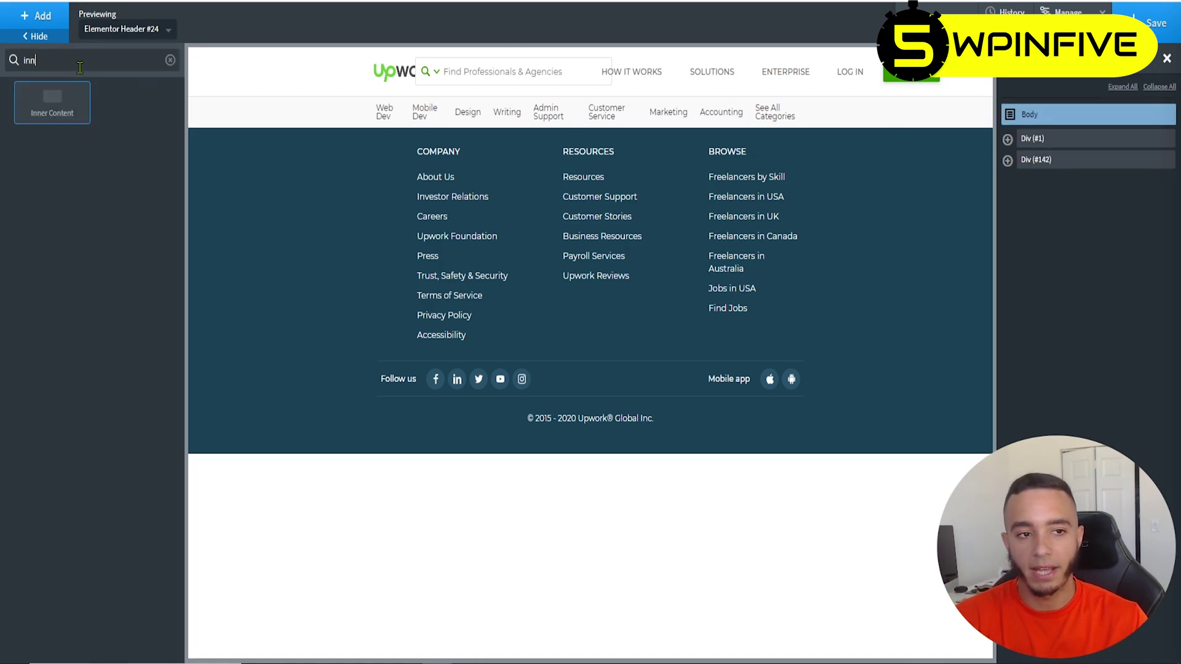
{"action": "left_click", "coordinate": [63, 115]}
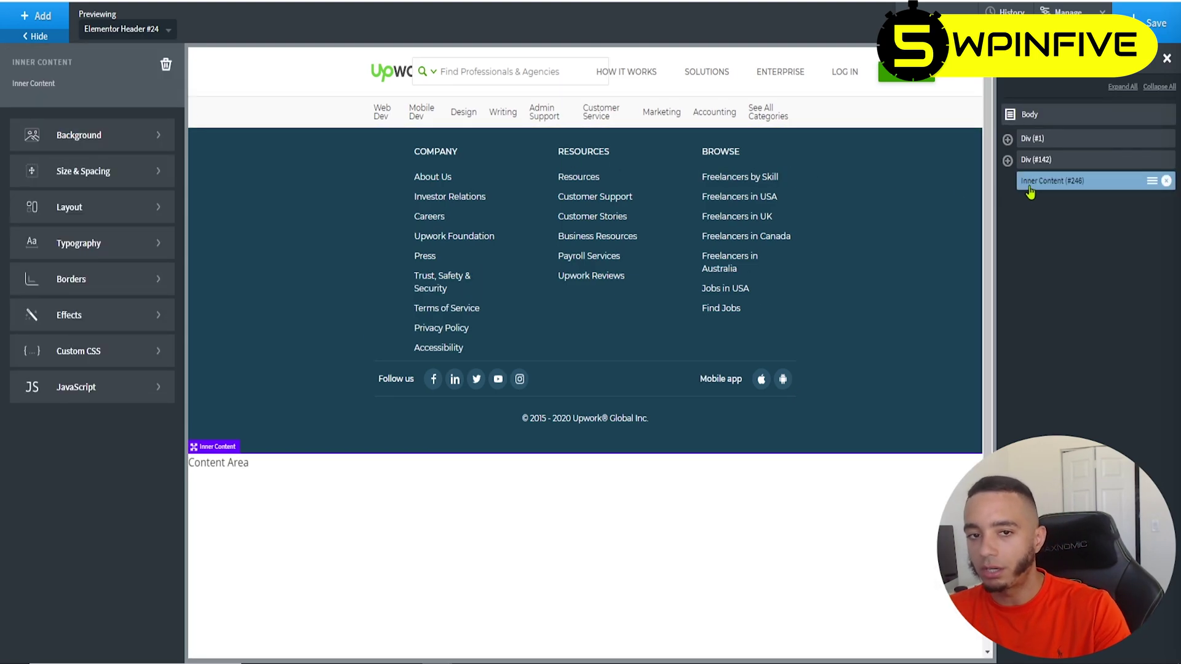
{"action": "left_click_drag", "start_coordinate": [1030, 193], "coordinate": [1036, 160]}
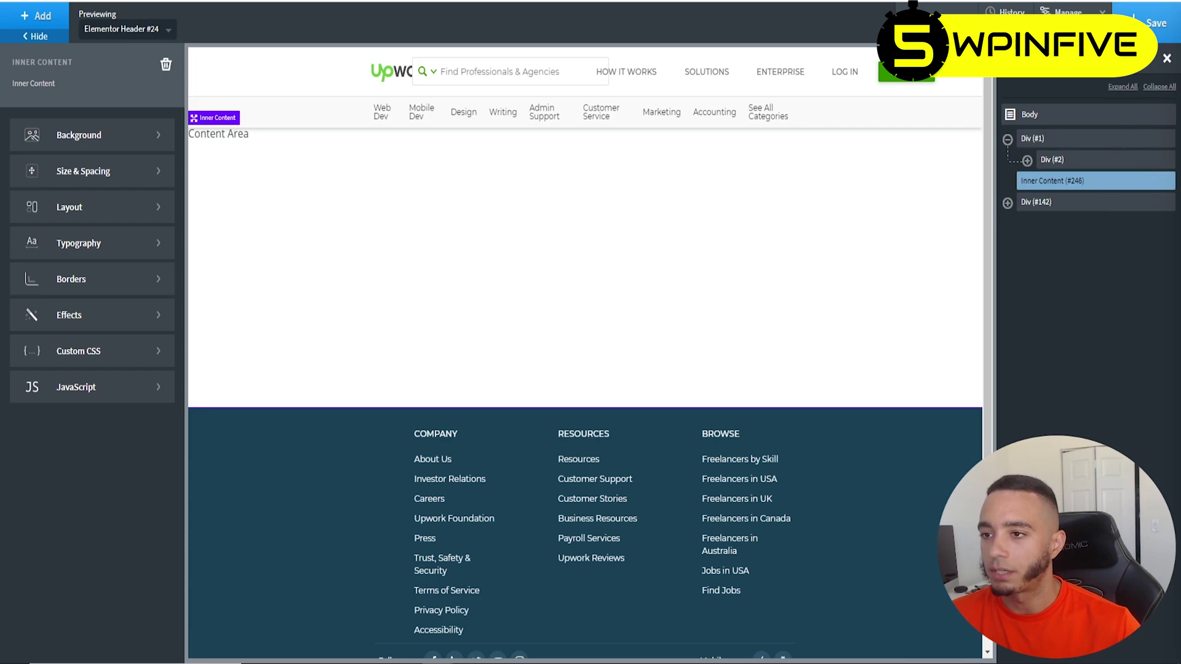
{"action": "left_click", "coordinate": [1147, 22]}
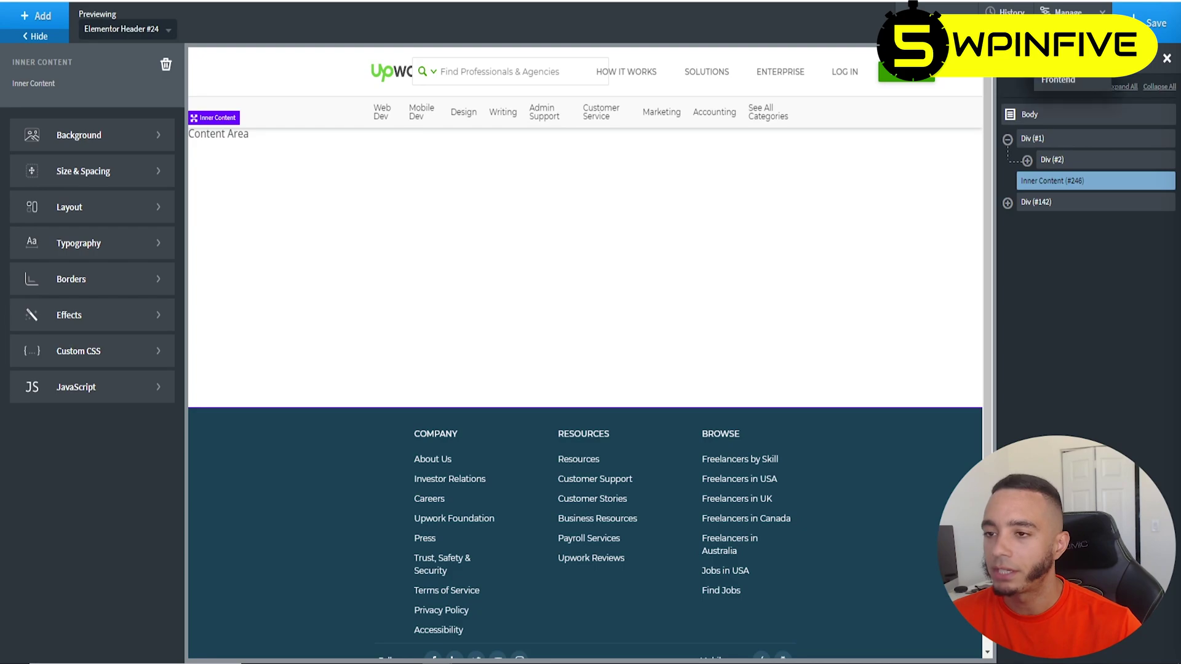
{"action": "left_click", "coordinate": [1167, 58]}
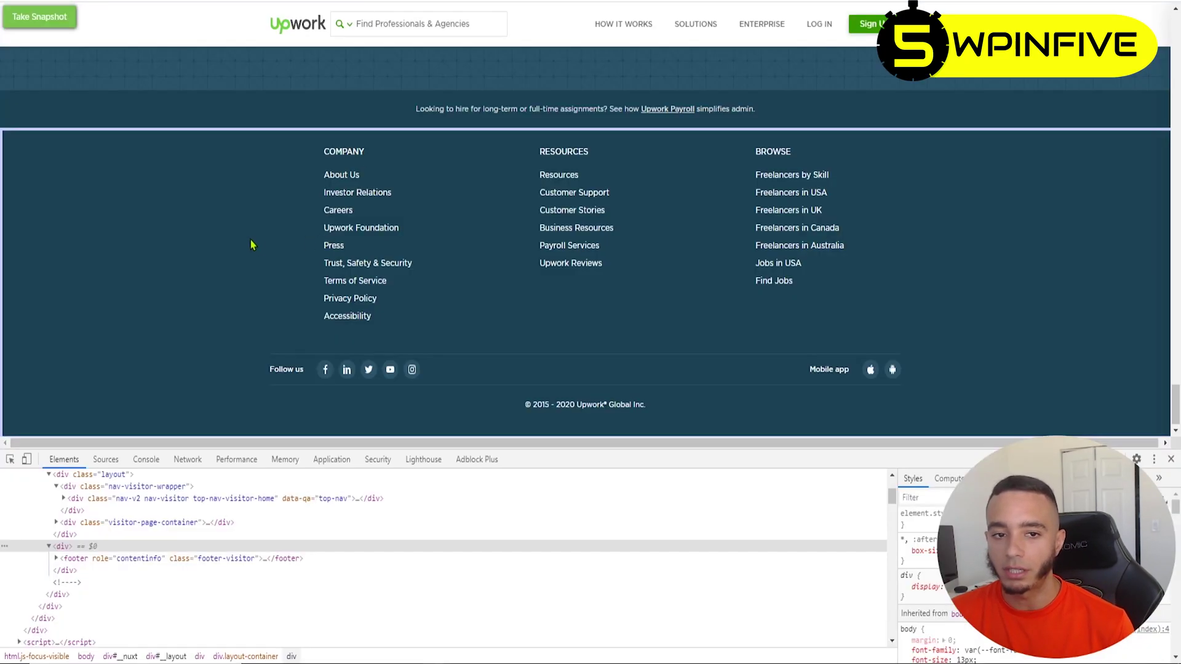
Create and publish a new page titled 'Home', then open it in Oxygen.
{"action": "scroll", "coordinate": [253, 243], "scroll_direction": "up", "scroll_amount": 5}
{"action": "scroll", "coordinate": [294, 245], "scroll_direction": "up", "scroll_amount": 10}
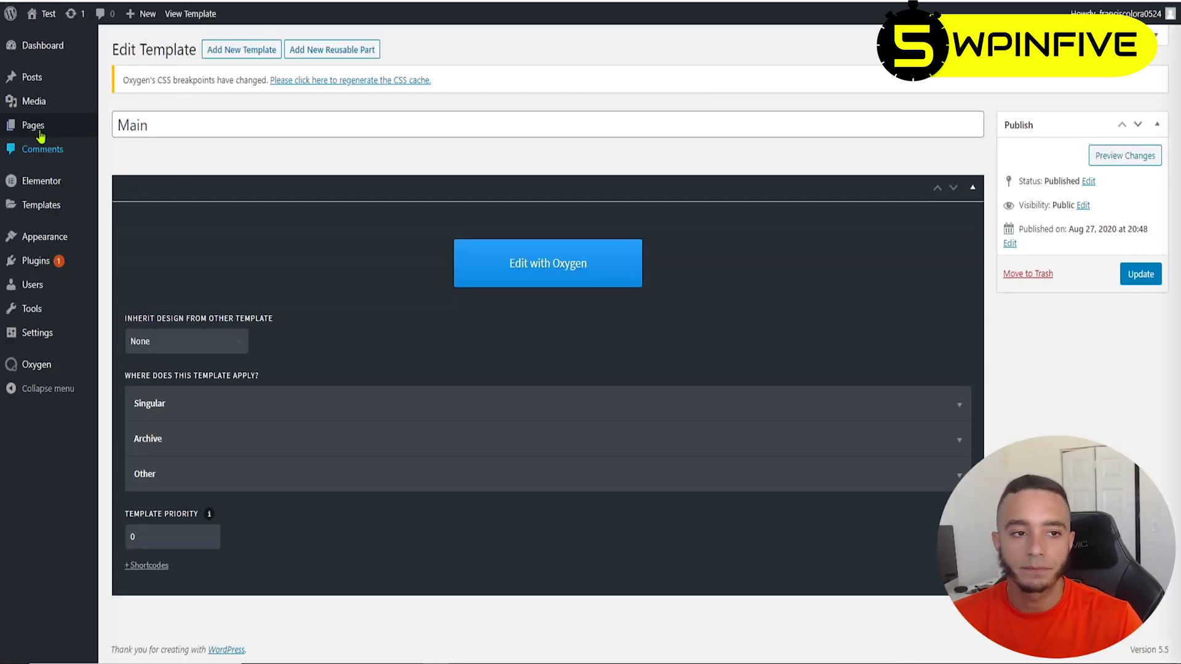
{"action": "left_click", "coordinate": [117, 149]}
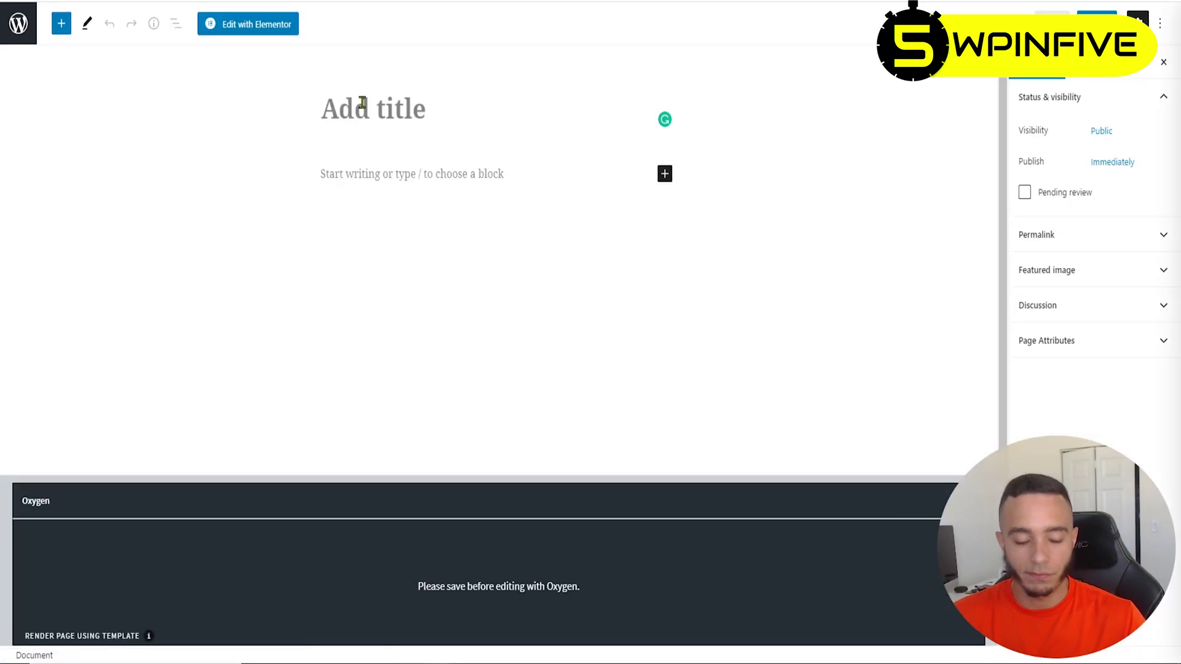
{"action": "left_click", "coordinate": [361, 101]}
{"action": "type", "text": "Home"}
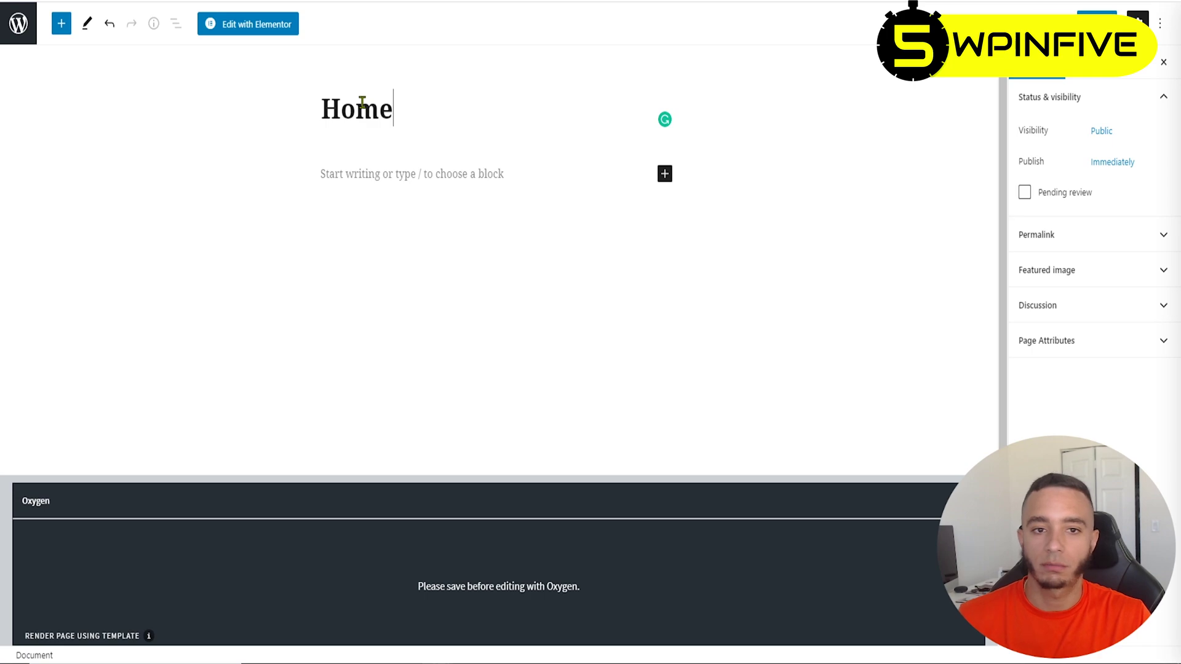
{"action": "scroll", "coordinate": [806, 277], "scroll_direction": "down", "scroll_amount": 2}
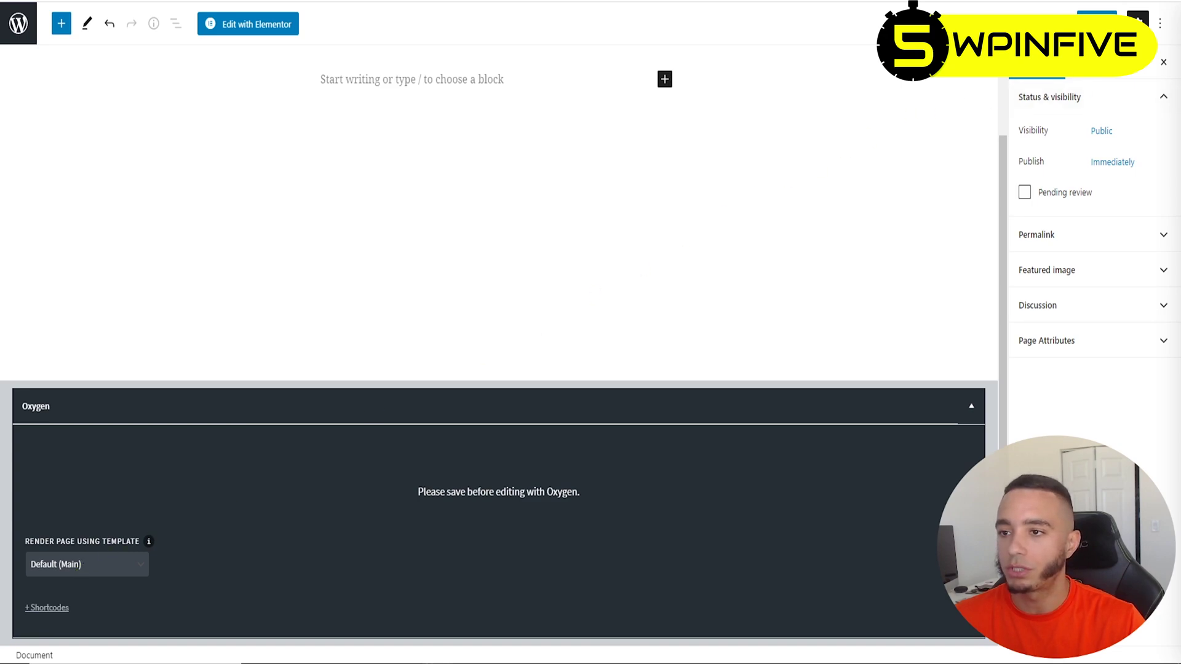
{"action": "left_click", "coordinate": [1096, 21]}
{"action": "left_click", "coordinate": [1056, 21]}
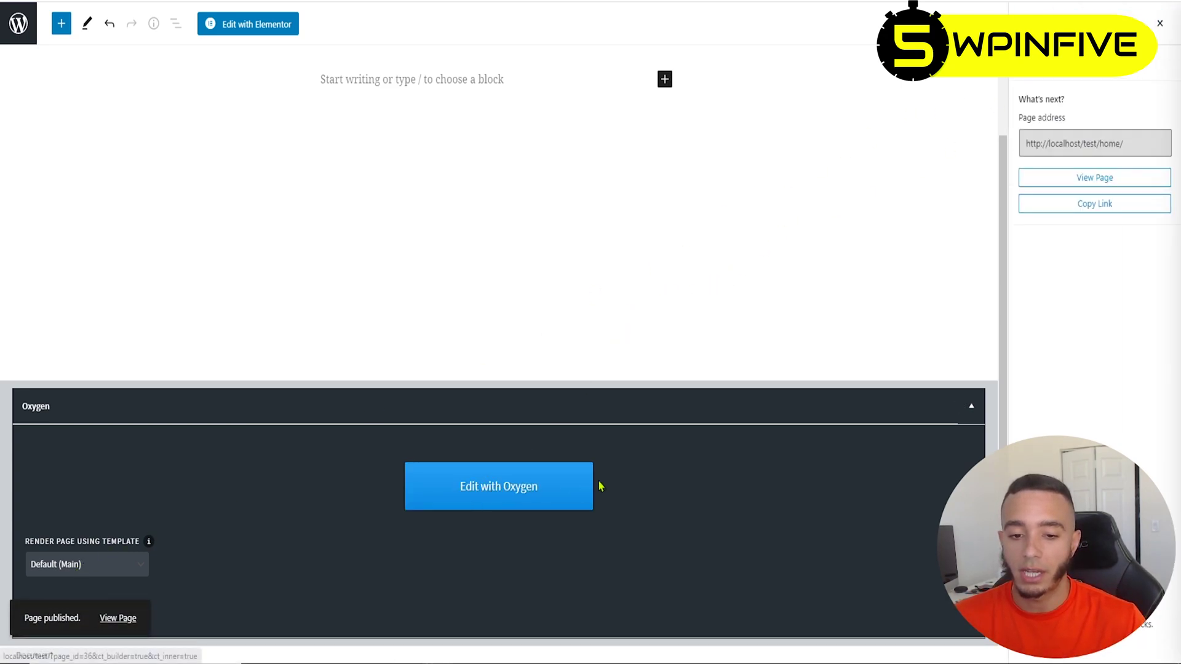
{"action": "left_click", "coordinate": [556, 491]}
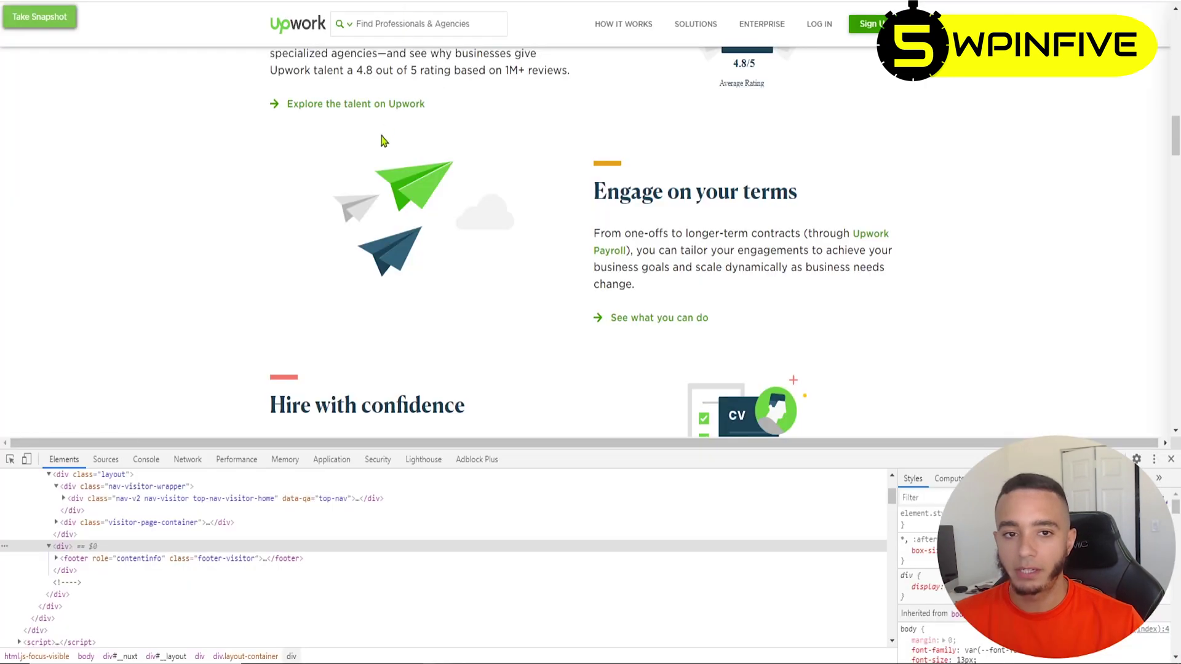
Inspect Upwork's hero section and copy its section div's CSS selector.
{"action": "scroll", "coordinate": [139, 238], "scroll_direction": "up", "scroll_amount": 10}
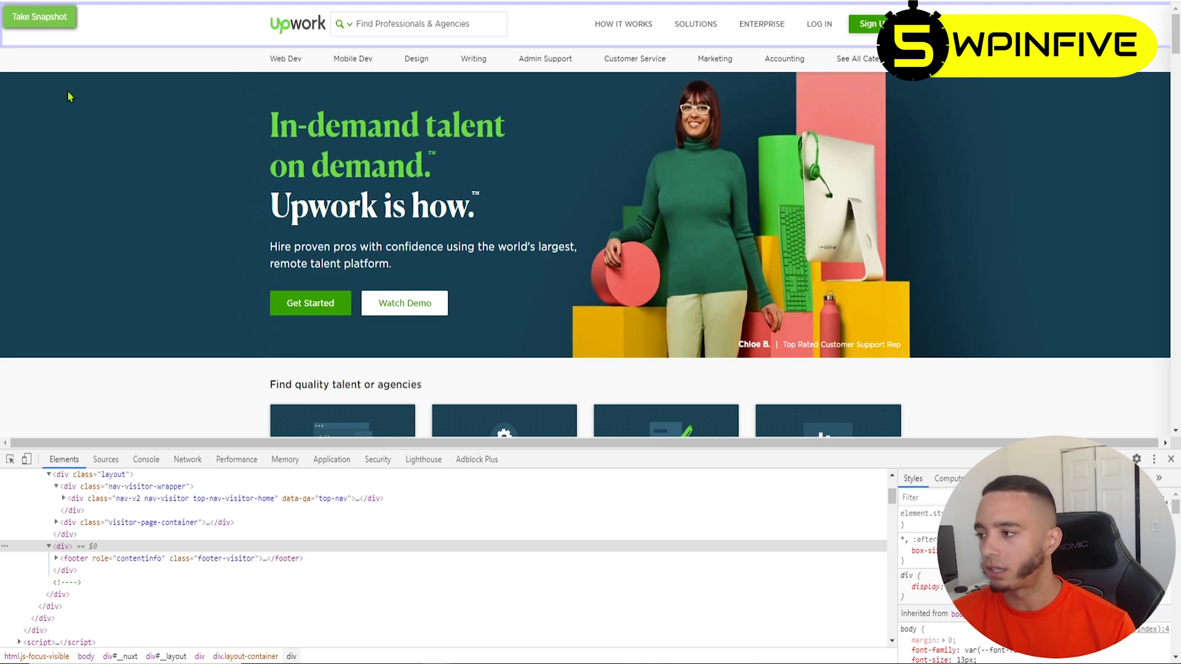
{"action": "right_click", "coordinate": [69, 91]}
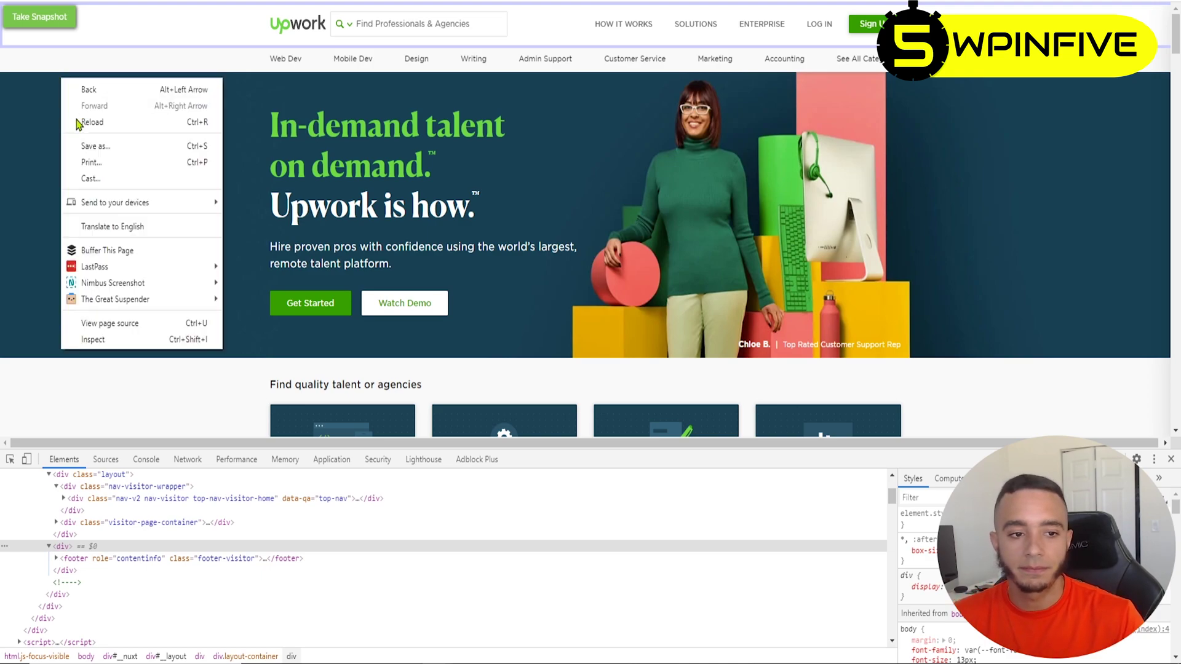
{"action": "left_click", "coordinate": [93, 340]}
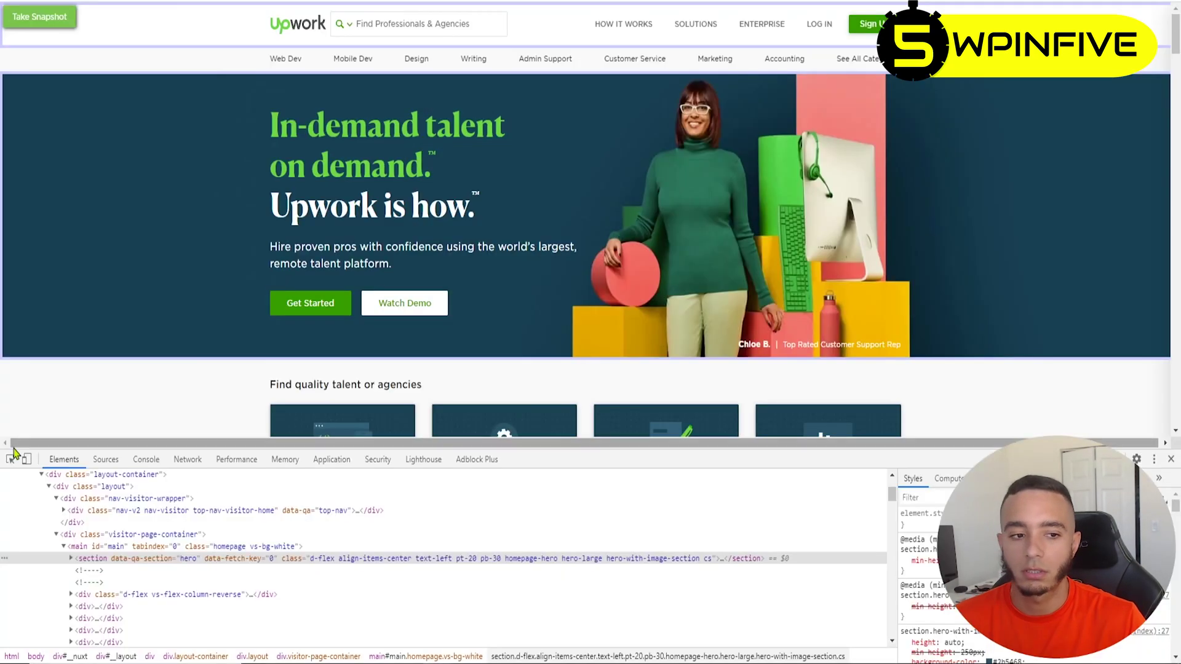
{"action": "right_click", "coordinate": [92, 618]}
{"action": "mouse_move", "coordinate": [154, 450]}
{"action": "left_click", "coordinate": [257, 527]}
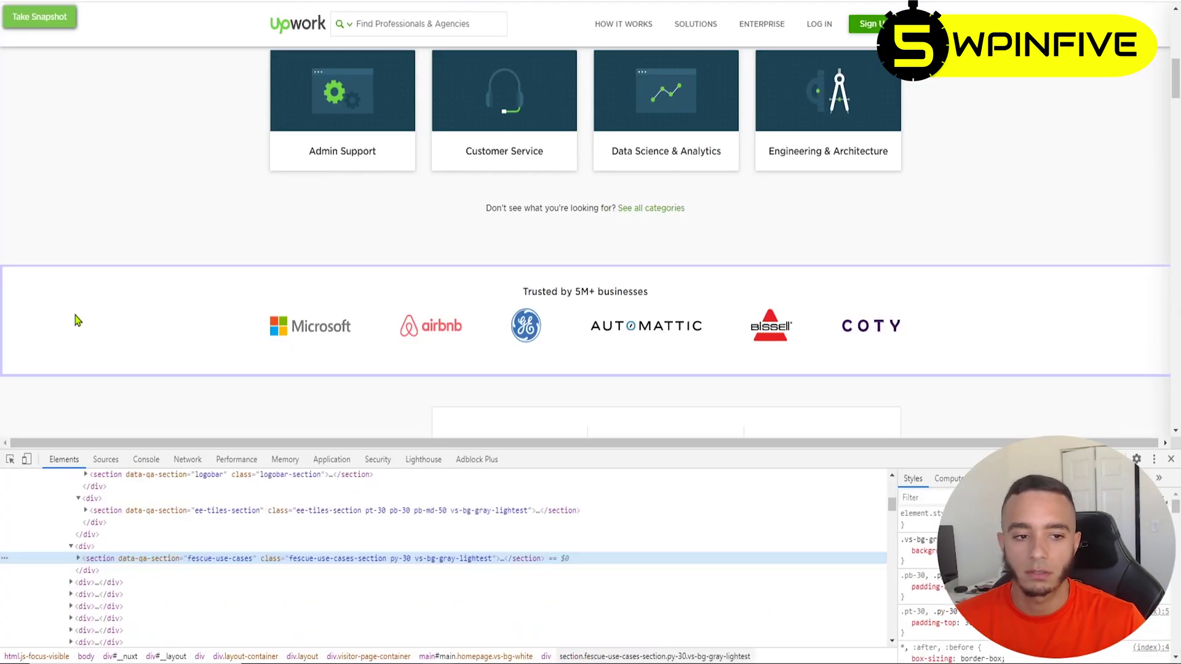
Copy the CSS selectors of the fourth and sixth homepage section divs.
{"action": "right_click", "coordinate": [86, 546]}
{"action": "mouse_move", "coordinate": [135, 378]}
{"action": "left_click", "coordinate": [244, 454]}
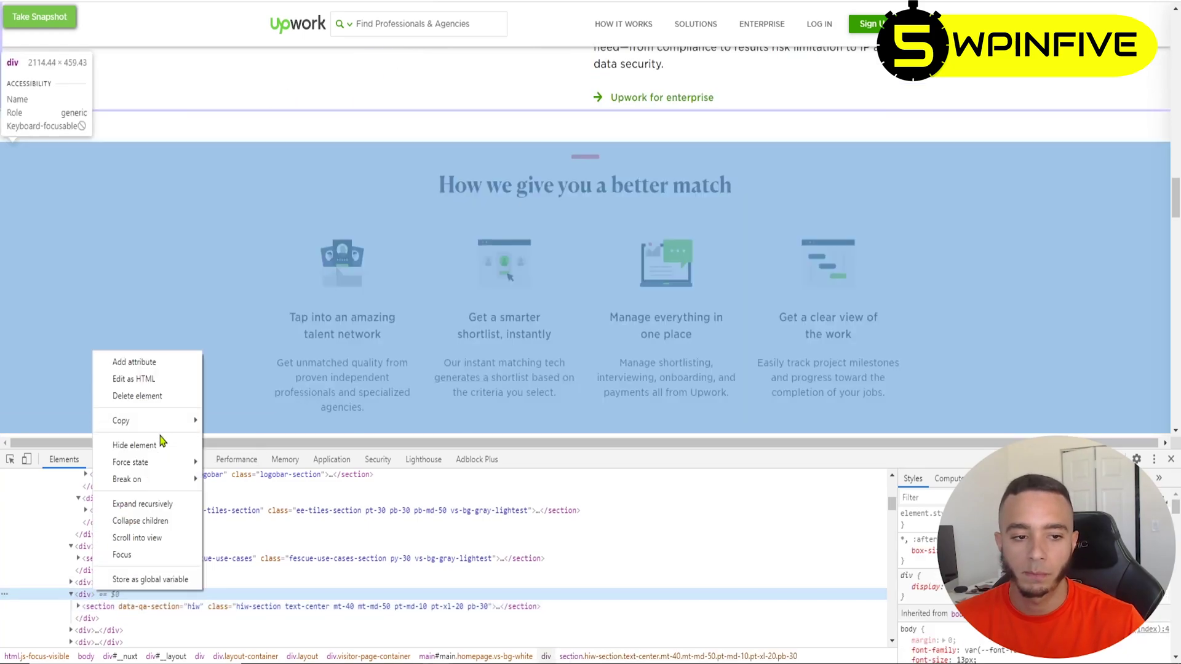
{"action": "left_click", "coordinate": [74, 427]}
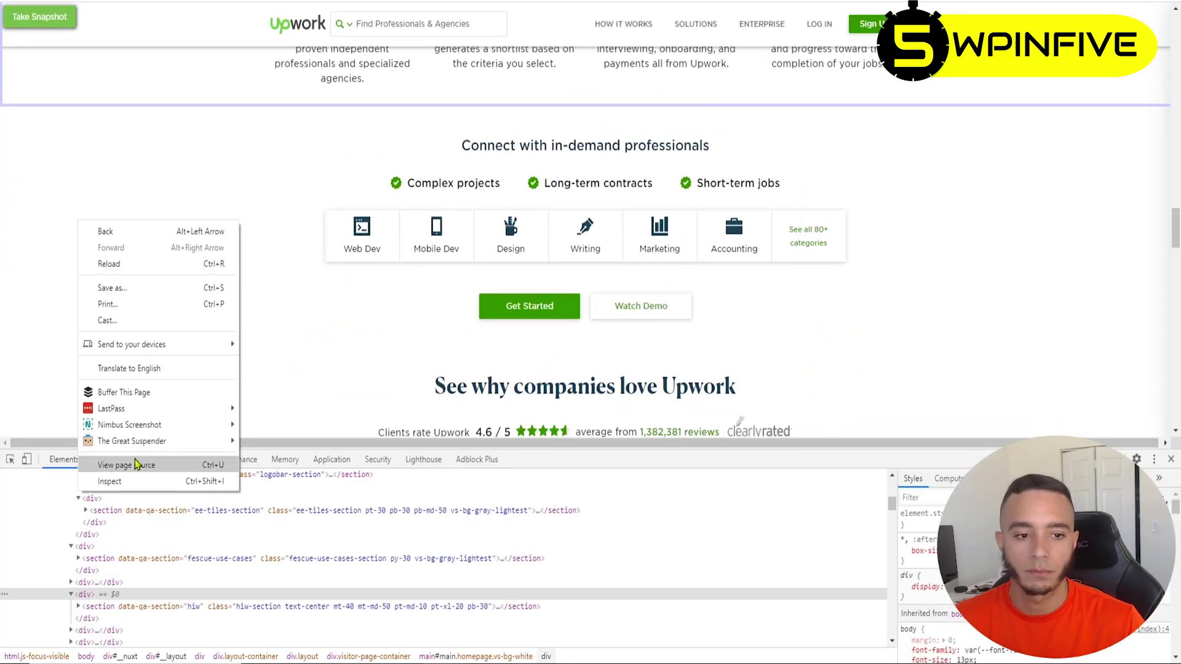
{"action": "right_click", "coordinate": [86, 630]}
{"action": "left_click", "coordinate": [250, 519]}
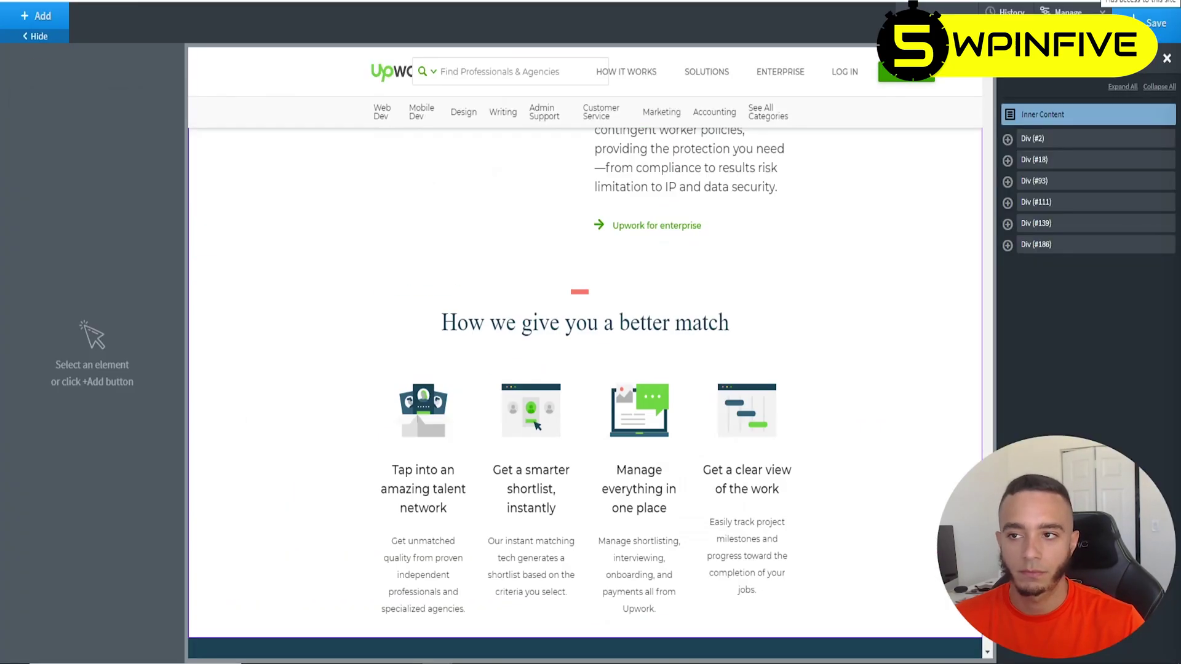
Inspect the customer stories area and copy the eighth section's CSS selector.
{"action": "right_click", "coordinate": [119, 249]}
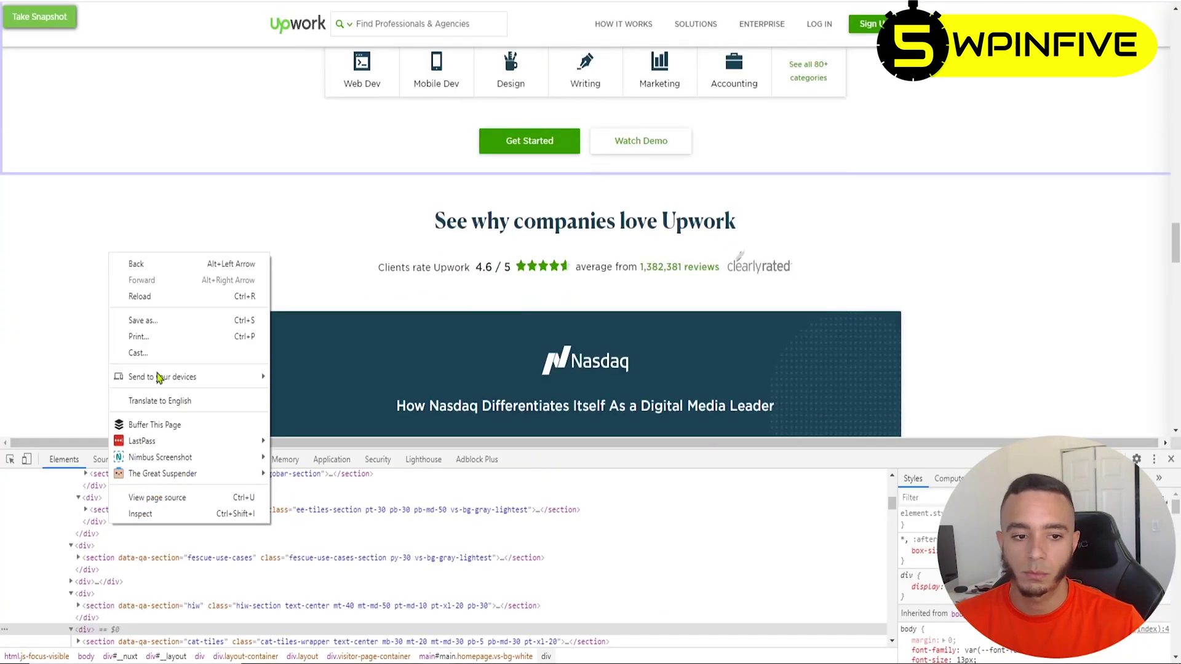
{"action": "left_click", "coordinate": [145, 512]}
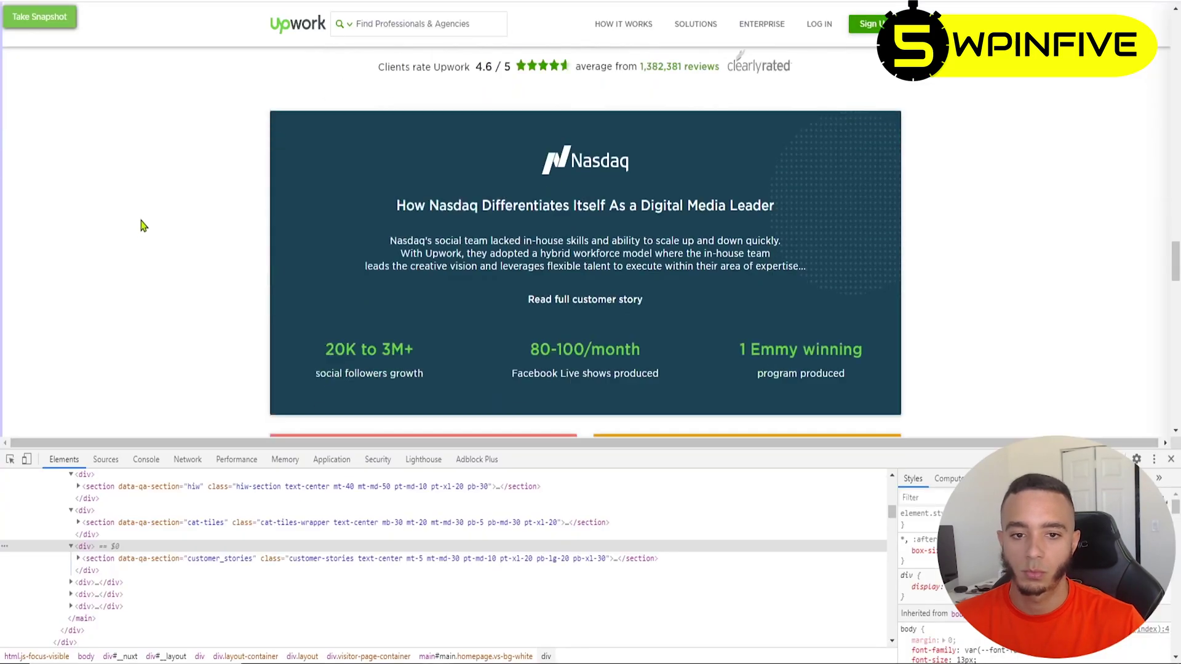
{"action": "right_click", "coordinate": [114, 583]}
{"action": "left_click", "coordinate": [258, 442]}
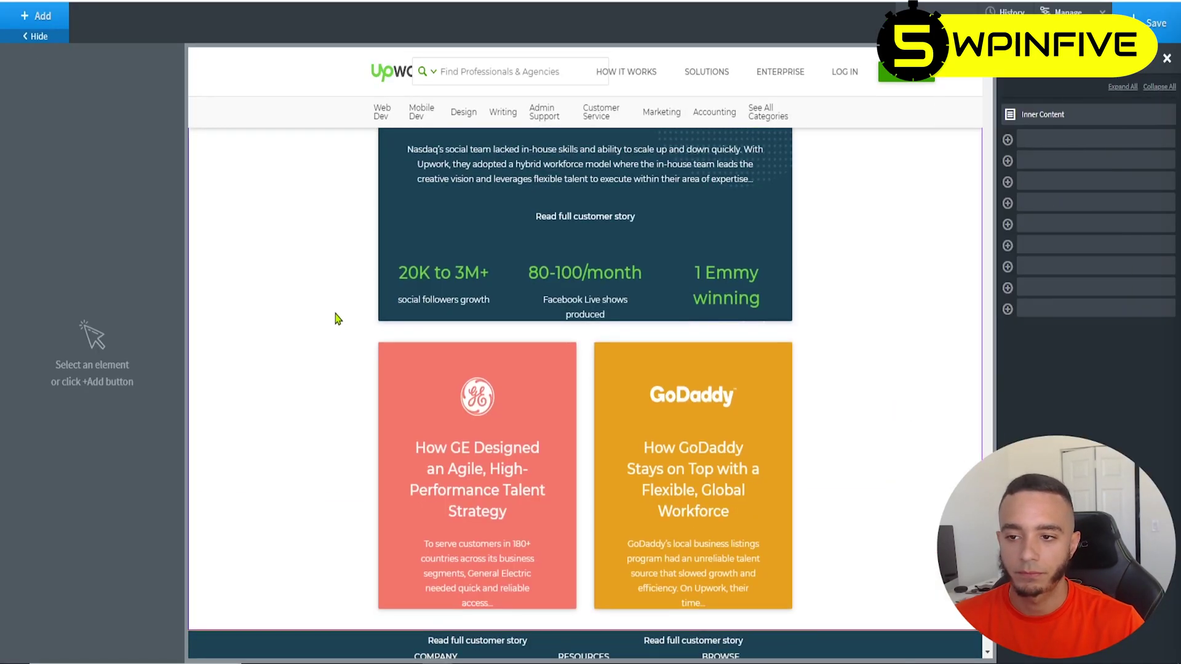
{"action": "scroll", "coordinate": [304, 320], "scroll_direction": "down", "scroll_amount": 10}
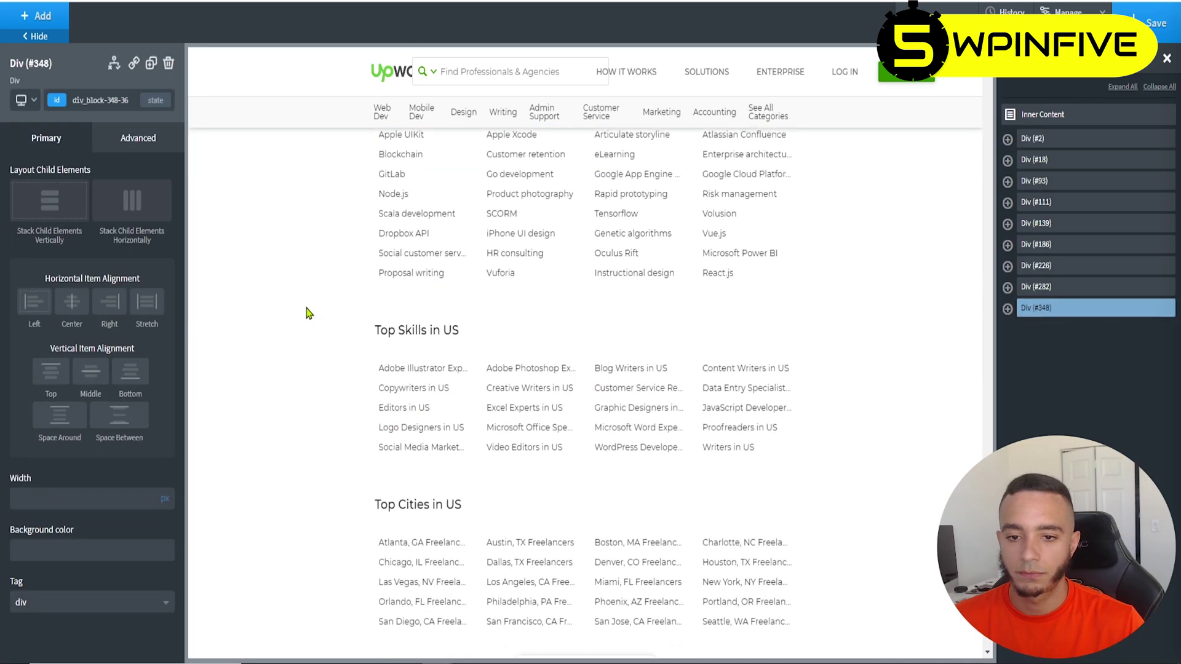
{"action": "scroll", "coordinate": [305, 332], "scroll_direction": "up", "scroll_amount": 15}
{"action": "scroll", "coordinate": [305, 335], "scroll_direction": "up", "scroll_amount": 15}
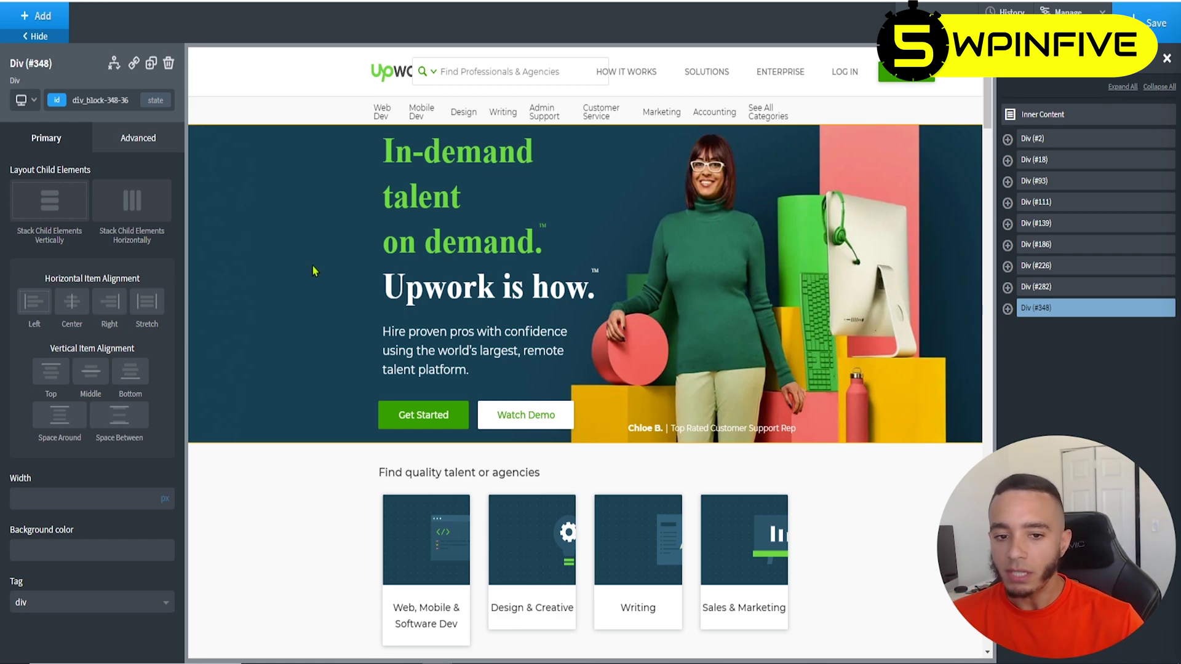
Select the hero's Get Started link and switch to editing its cls947 class.
{"action": "left_click", "coordinate": [457, 418]}
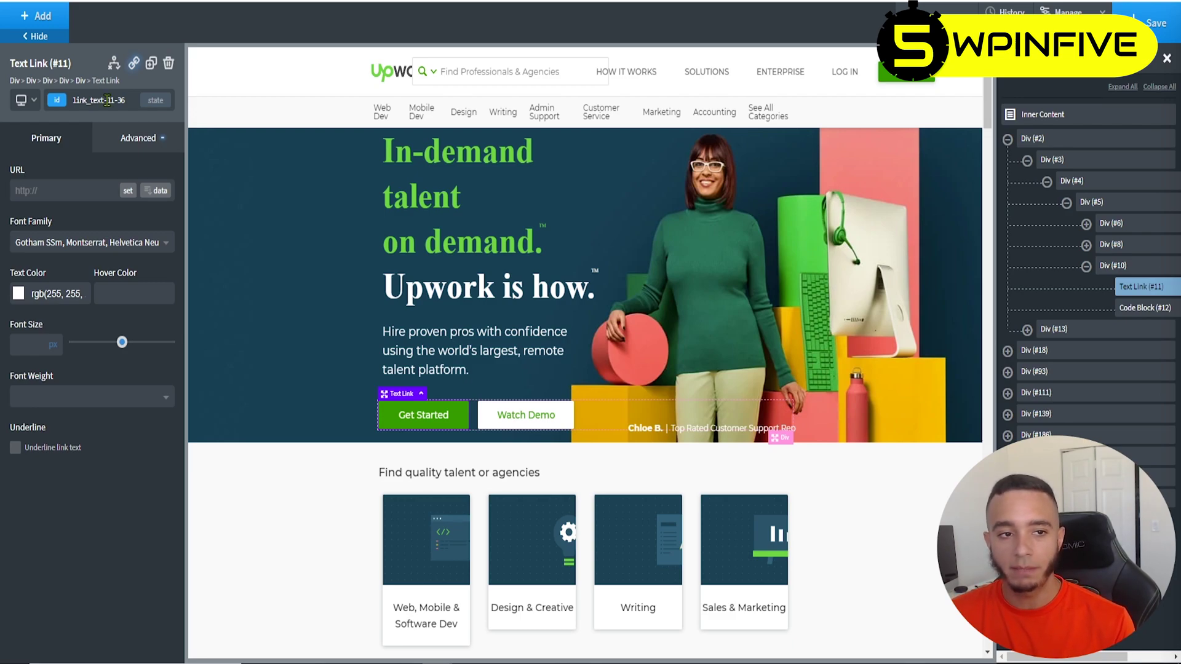
{"action": "left_click", "coordinate": [107, 100]}
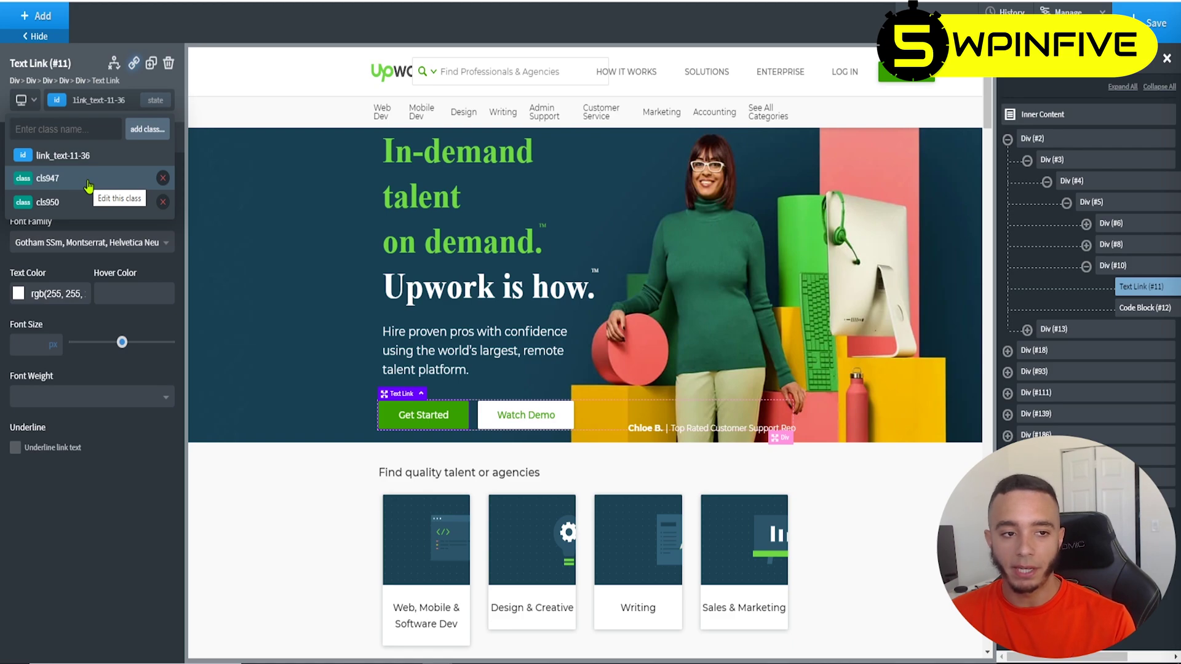
{"action": "left_click", "coordinate": [88, 182]}
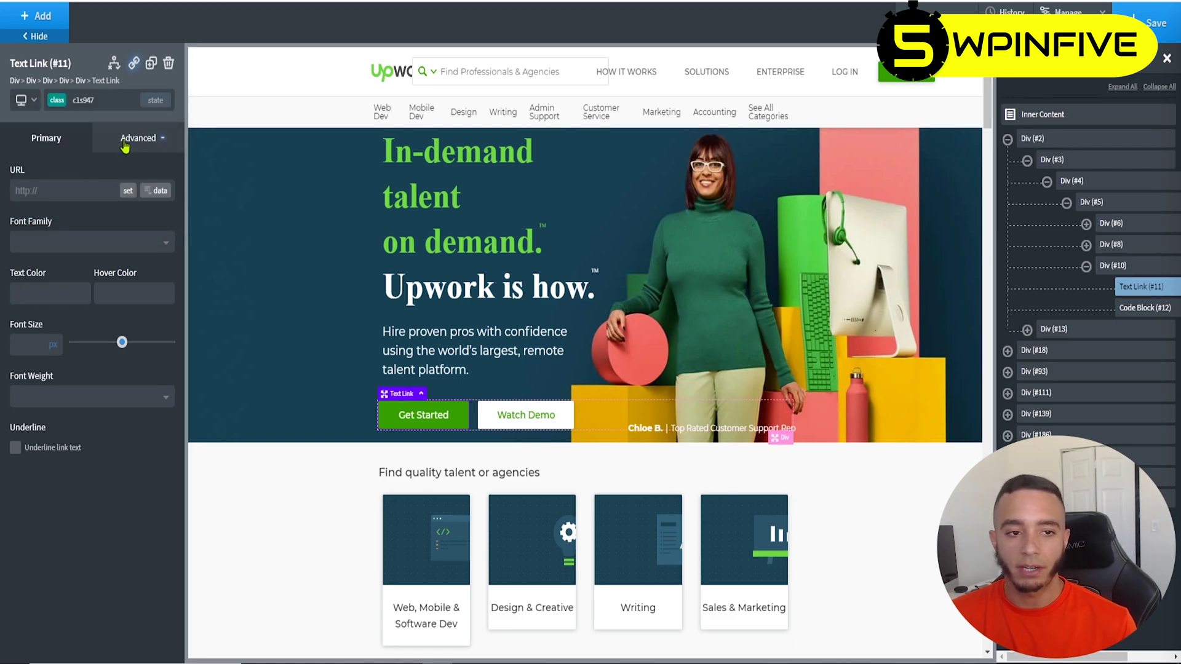
{"action": "left_click", "coordinate": [125, 145]}
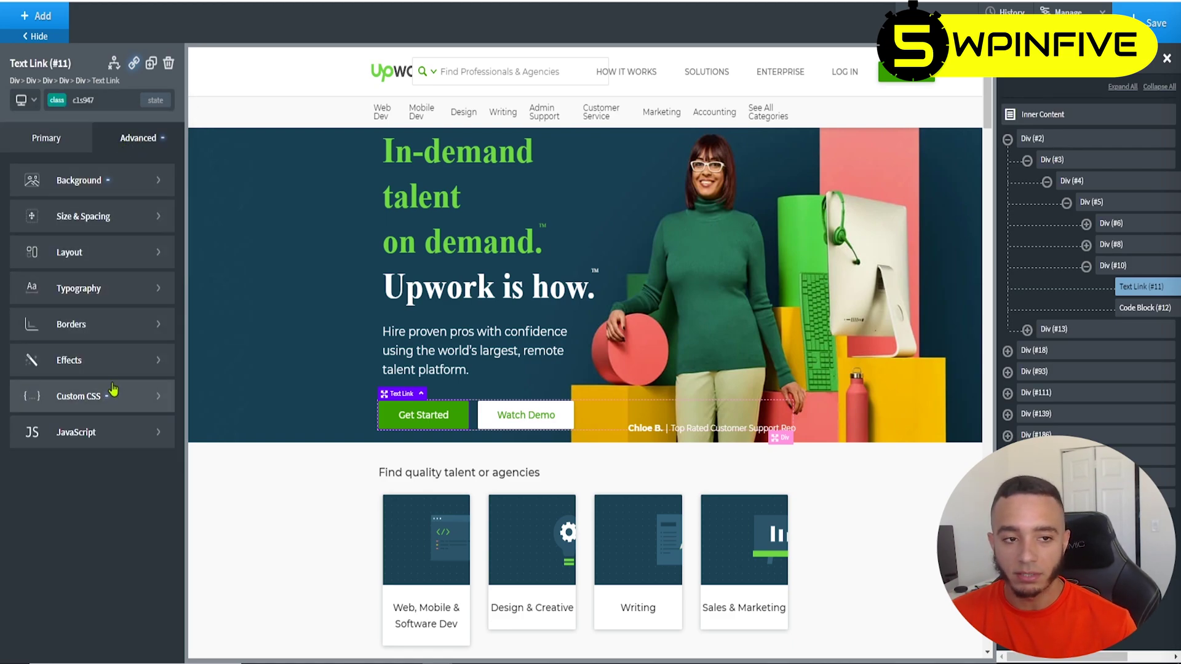
Open the cls947 class's Custom CSS from the Advanced style sections.
{"action": "left_click", "coordinate": [97, 193]}
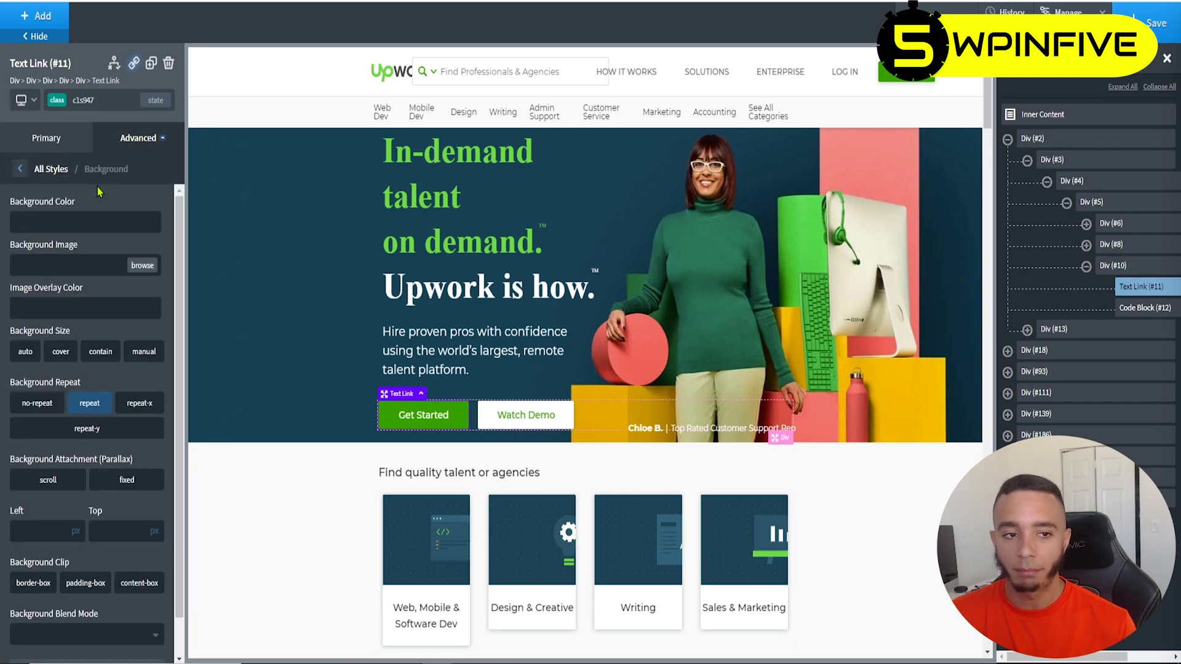
{"action": "scroll", "coordinate": [67, 246], "scroll_direction": "down", "scroll_amount": 1}
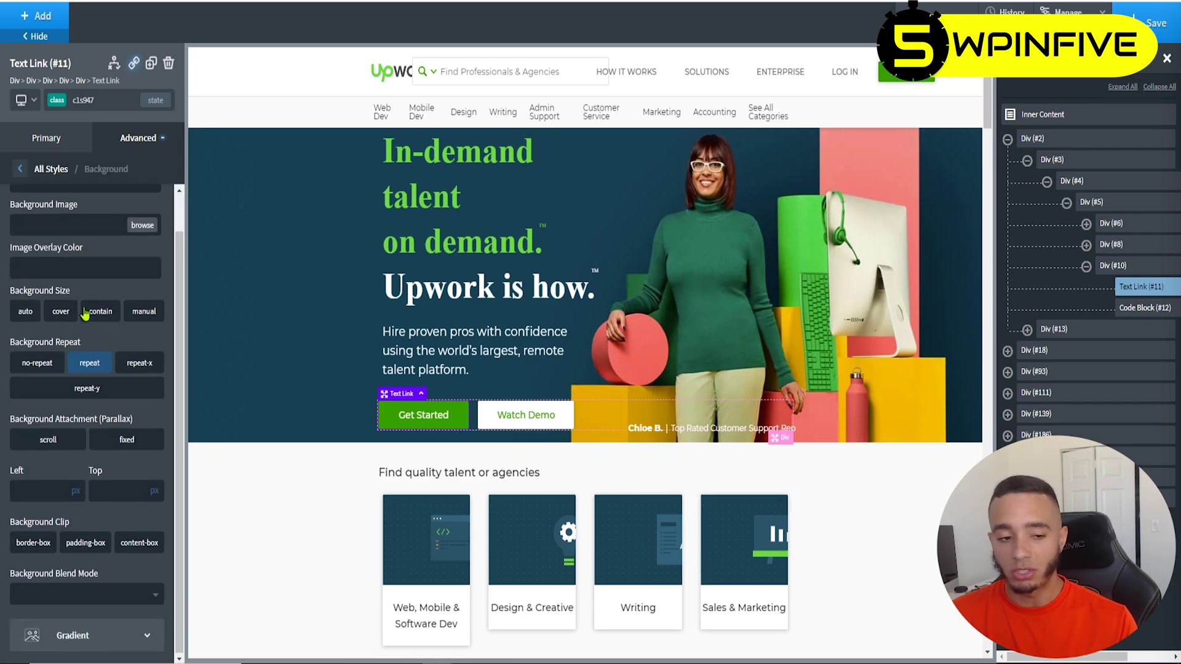
{"action": "left_click", "coordinate": [52, 170]}
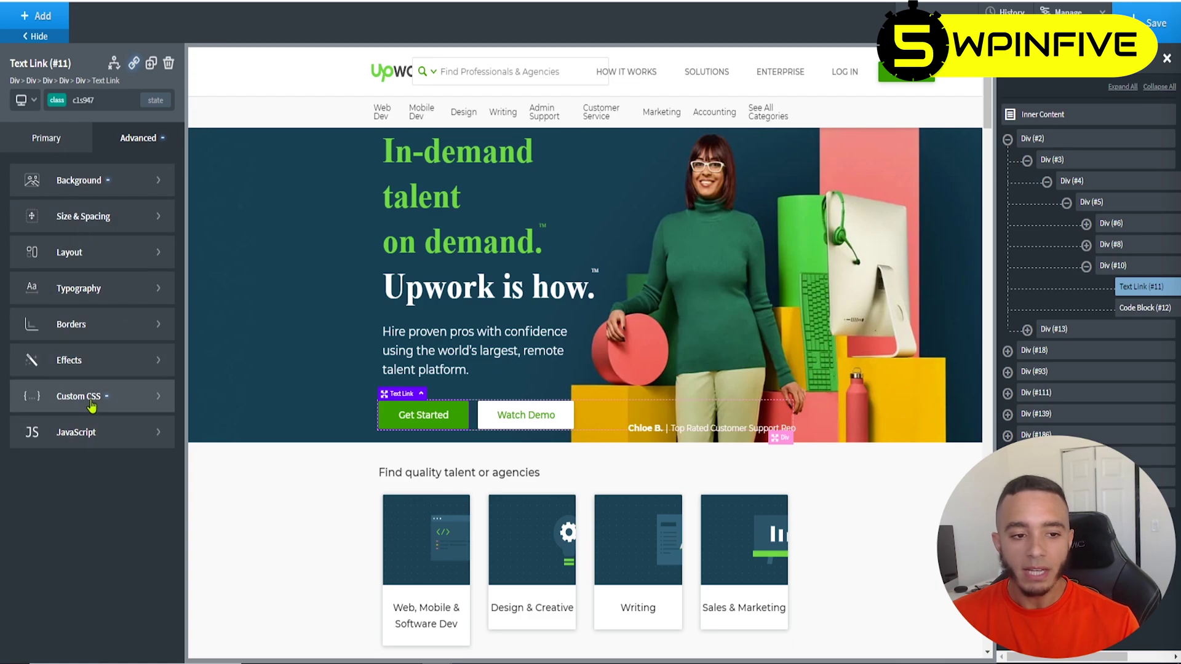
{"action": "left_click", "coordinate": [92, 398]}
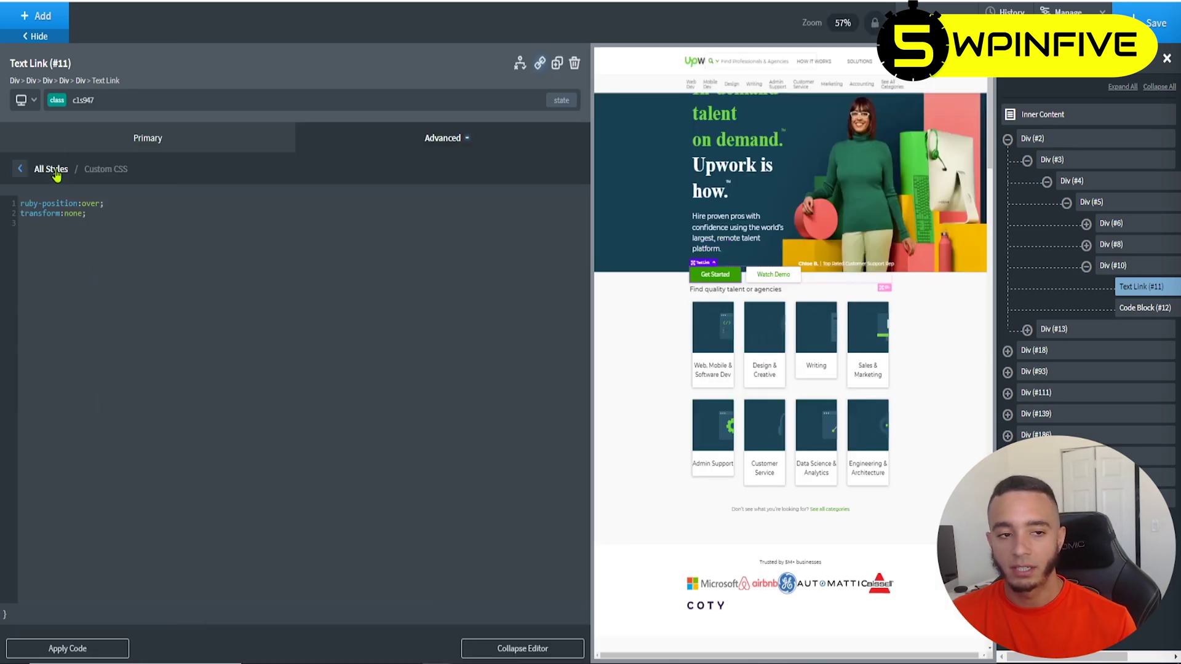
Close the cls947 Custom CSS editor and return to the style sections list.
{"action": "left_click", "coordinate": [55, 173]}
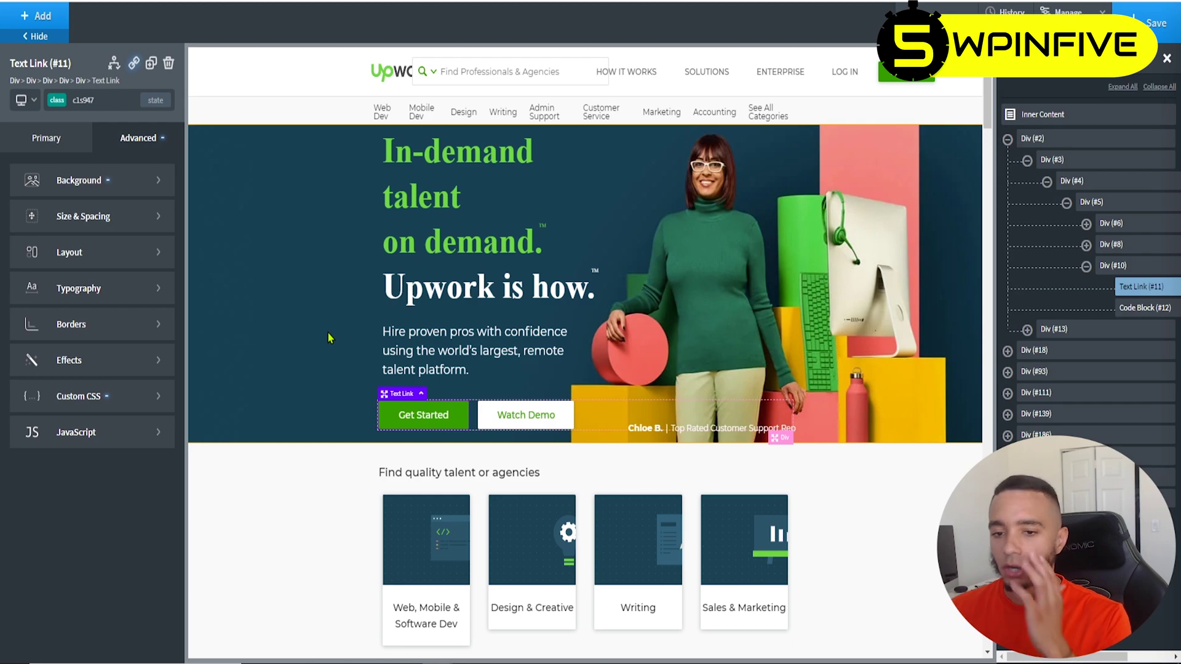
Inspect the airbnb logo, then select the 'Get proven talent' rating image to show its Upwork Image URL.
{"action": "scroll", "coordinate": [614, 390], "scroll_direction": "down", "scroll_amount": 10}
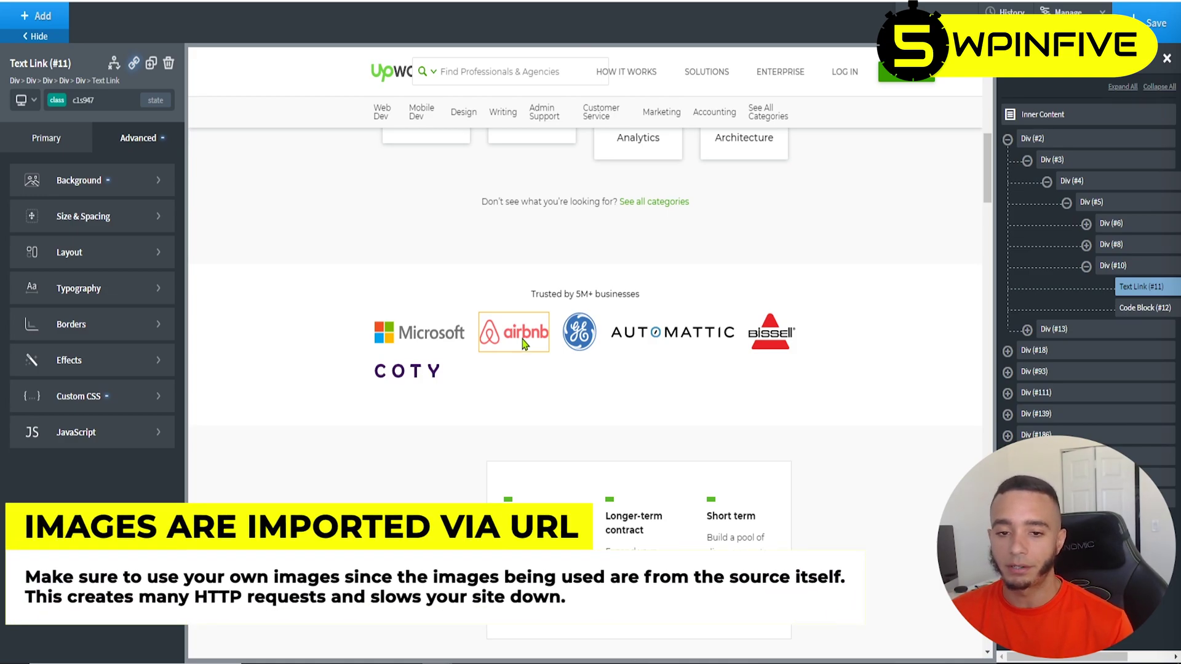
{"action": "left_click", "coordinate": [524, 344]}
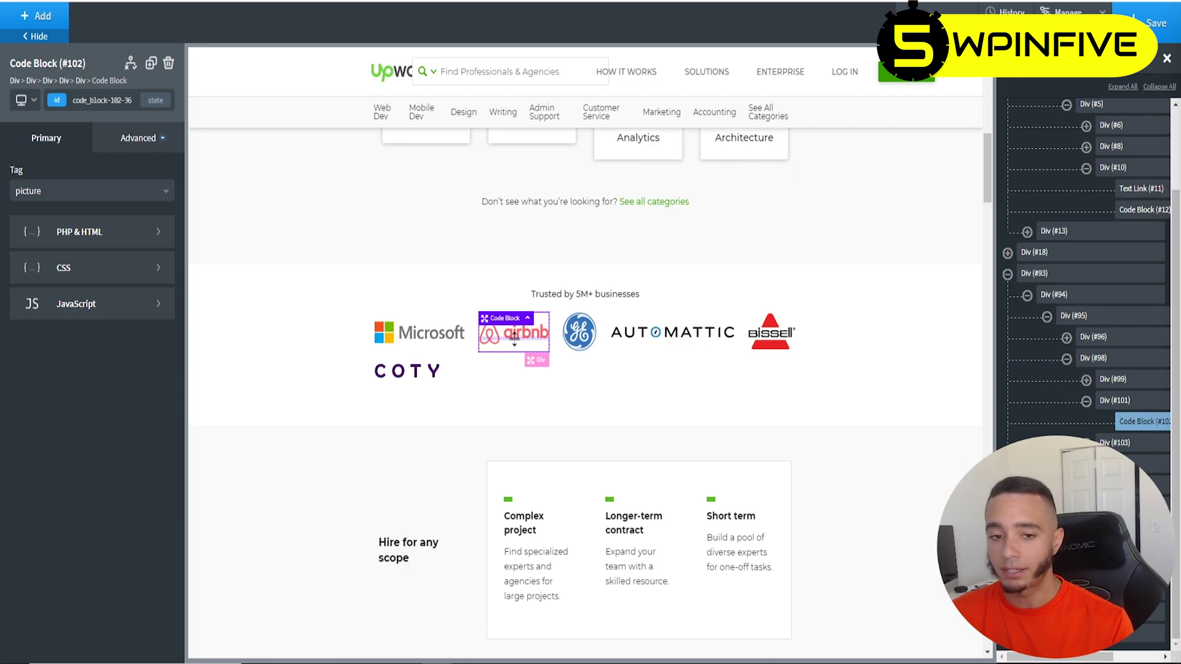
{"action": "scroll", "coordinate": [512, 338], "scroll_direction": "down", "scroll_amount": 5}
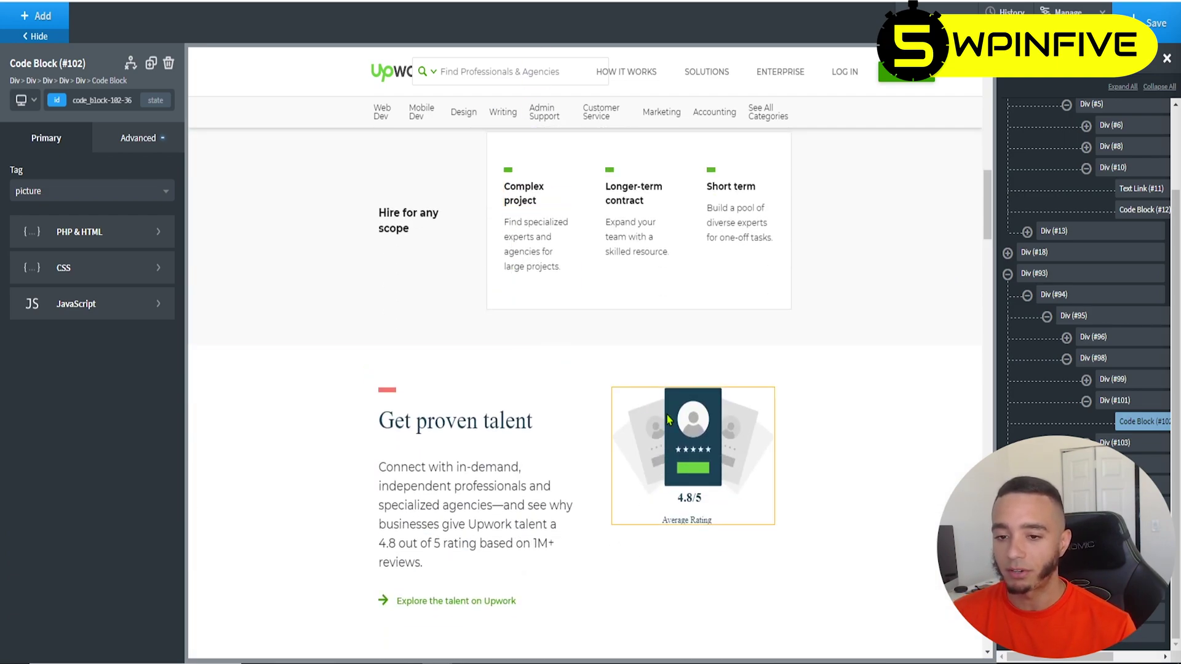
{"action": "left_click", "coordinate": [669, 420]}
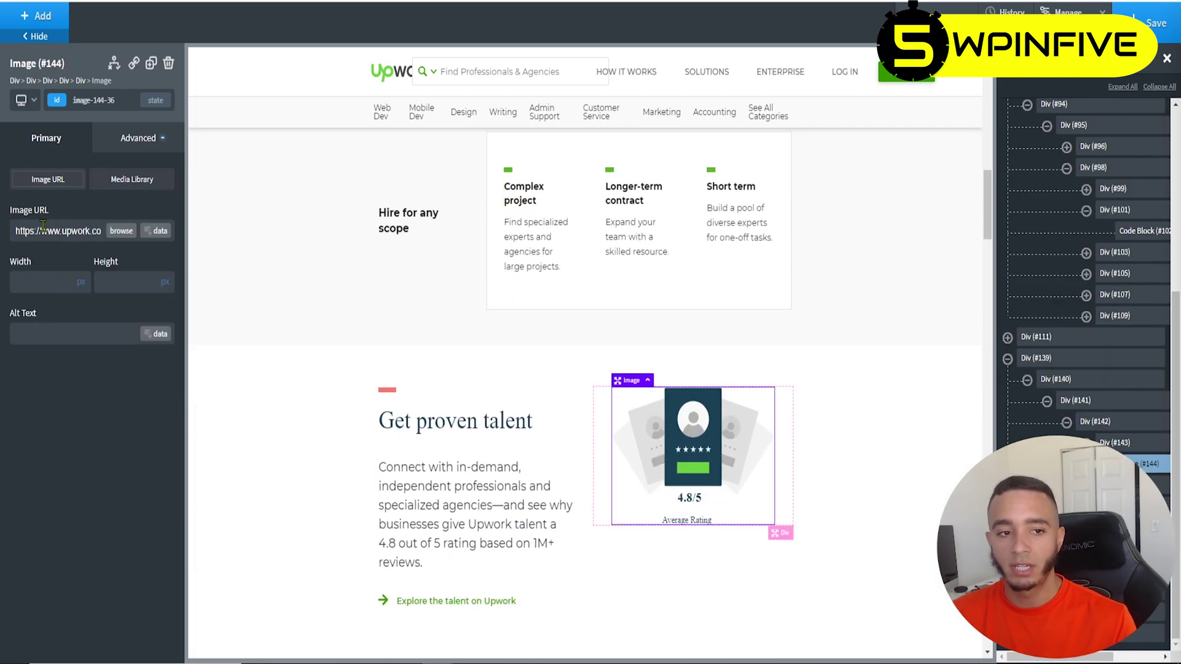
{"action": "triple_click", "coordinate": [66, 231]}
{"action": "left_click", "coordinate": [67, 230]}
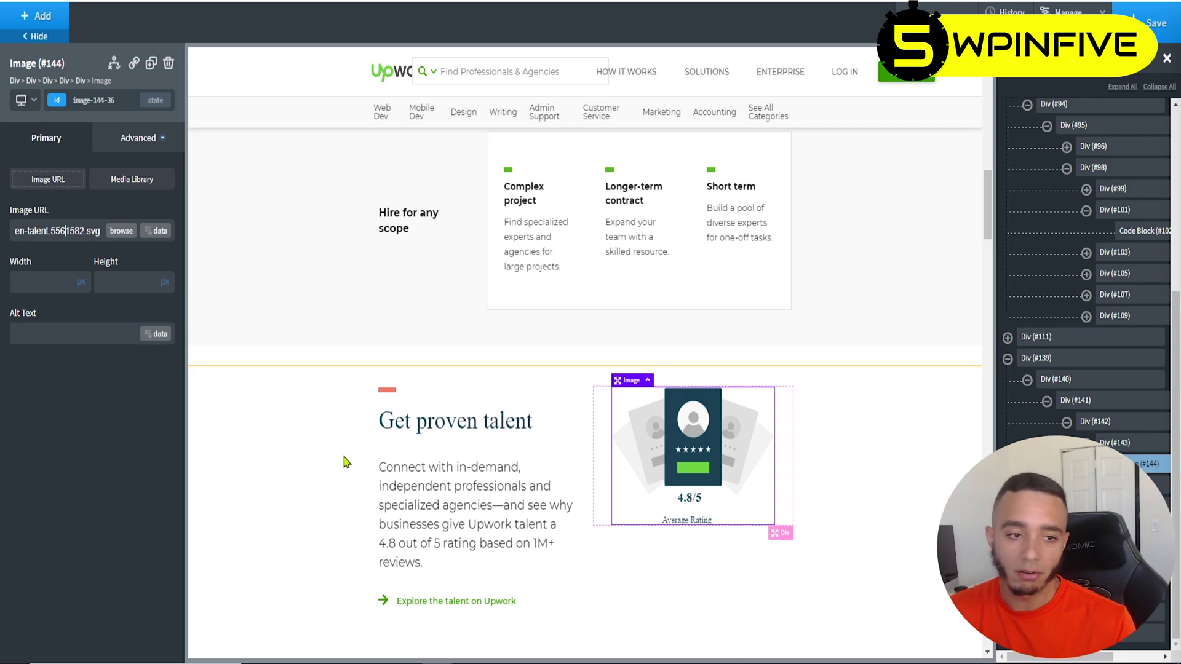
{"action": "scroll", "coordinate": [332, 452], "scroll_direction": "down", "scroll_amount": 5}
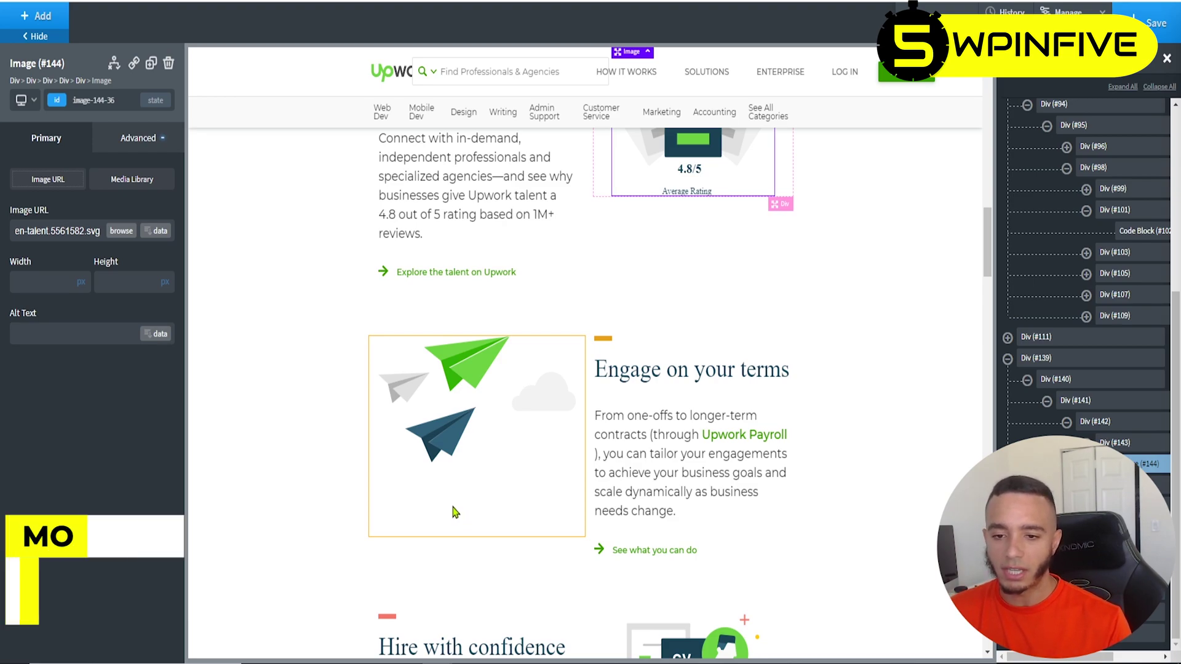
{"action": "left_click", "coordinate": [24, 101]}
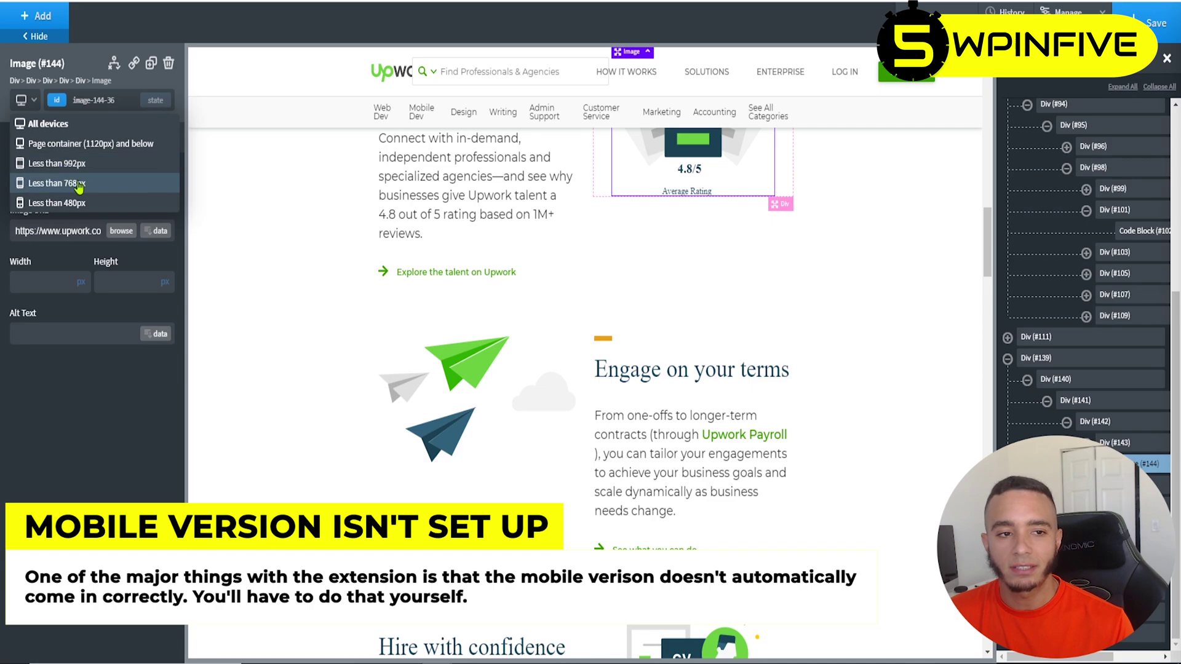
{"action": "left_click", "coordinate": [93, 203]}
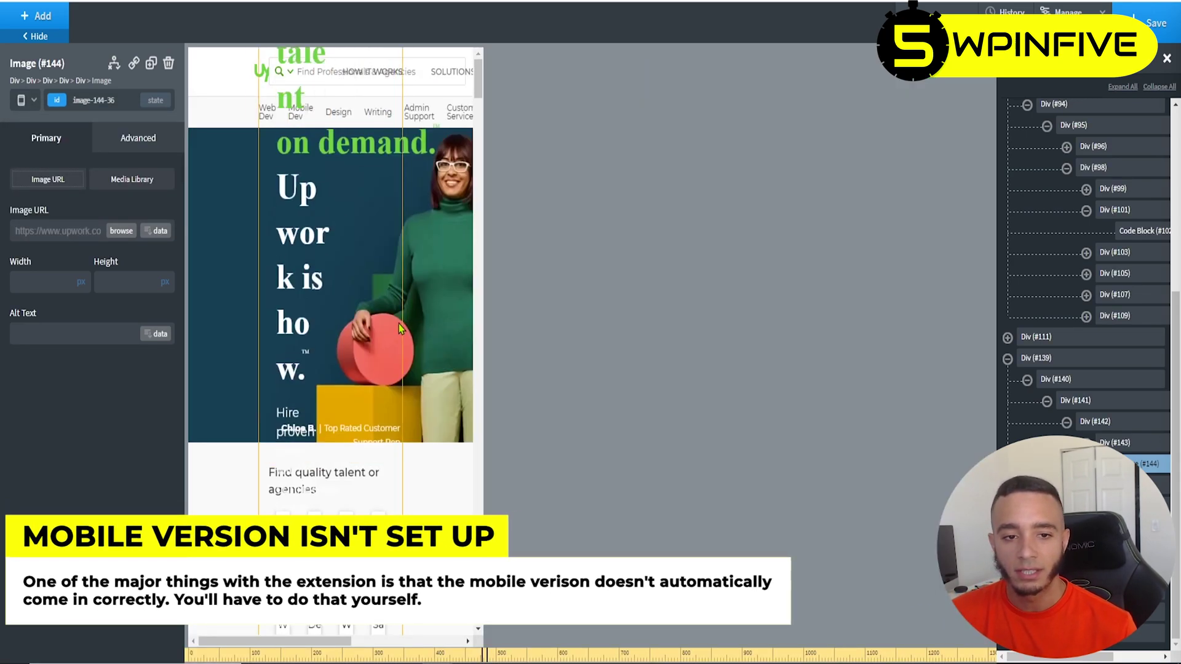
{"action": "scroll", "coordinate": [425, 332], "scroll_direction": "down", "scroll_amount": 10}
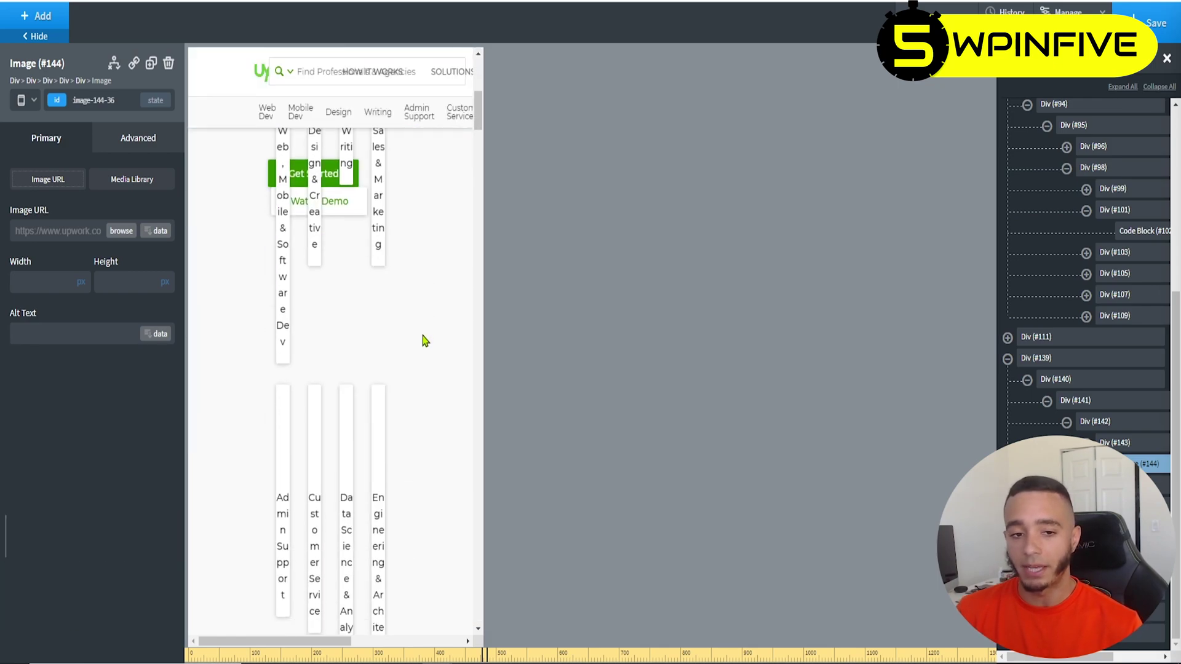
{"action": "scroll", "coordinate": [426, 340], "scroll_direction": "down", "scroll_amount": 8}
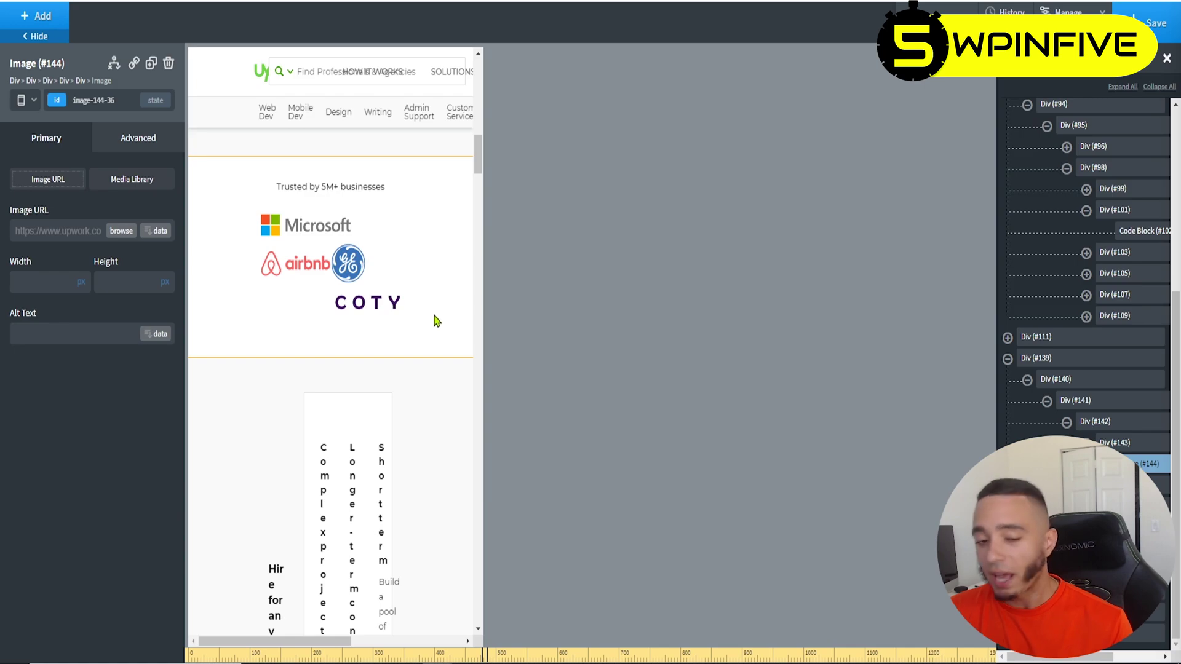
{"action": "scroll", "coordinate": [444, 324], "scroll_direction": "down", "scroll_amount": 5}
{"action": "scroll", "coordinate": [444, 324], "scroll_direction": "down", "scroll_amount": 5}
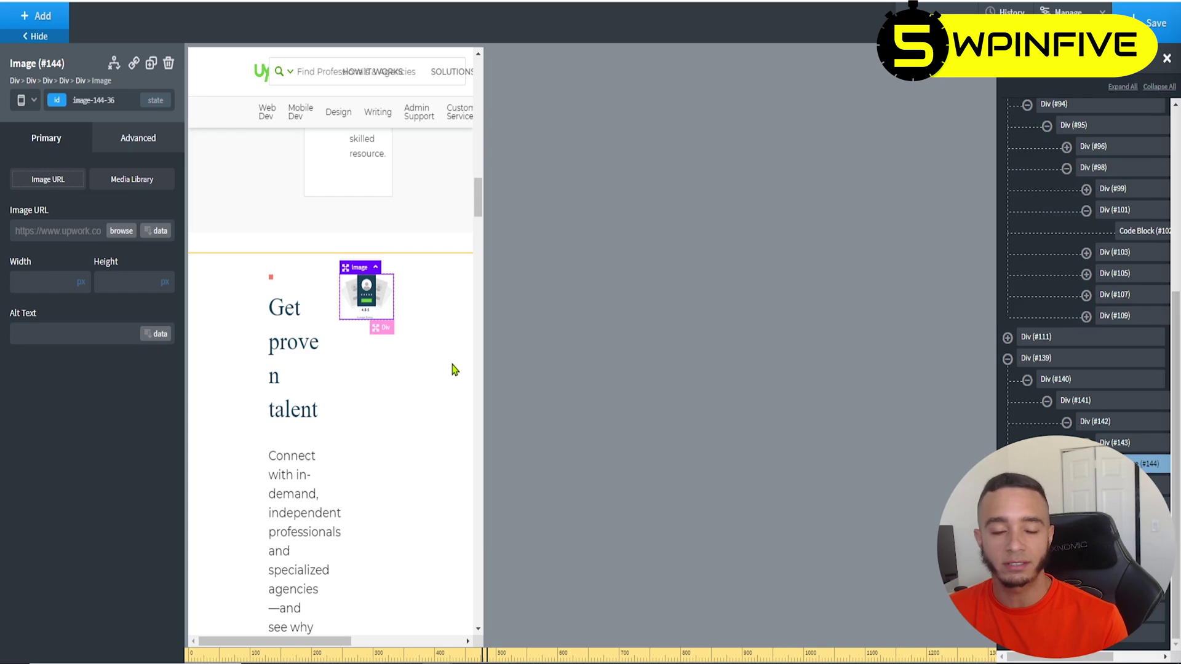
{"action": "scroll", "coordinate": [434, 366], "scroll_direction": "up", "scroll_amount": 10}
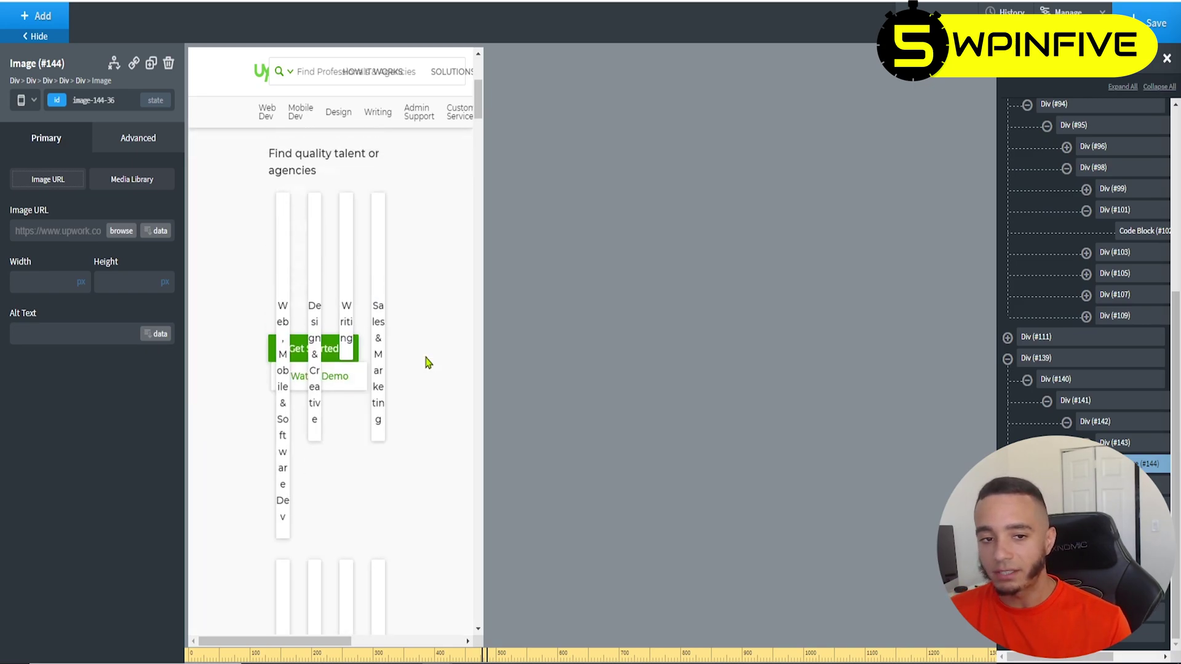
{"action": "left_click", "coordinate": [22, 100]}
{"action": "left_click", "coordinate": [48, 128]}
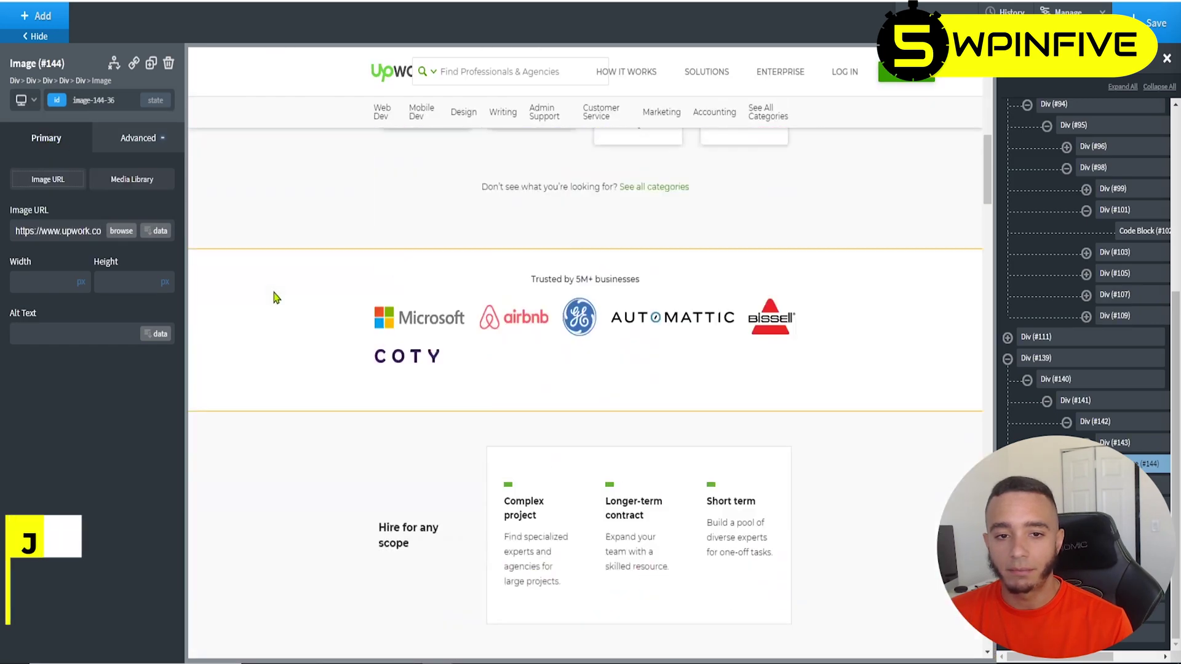